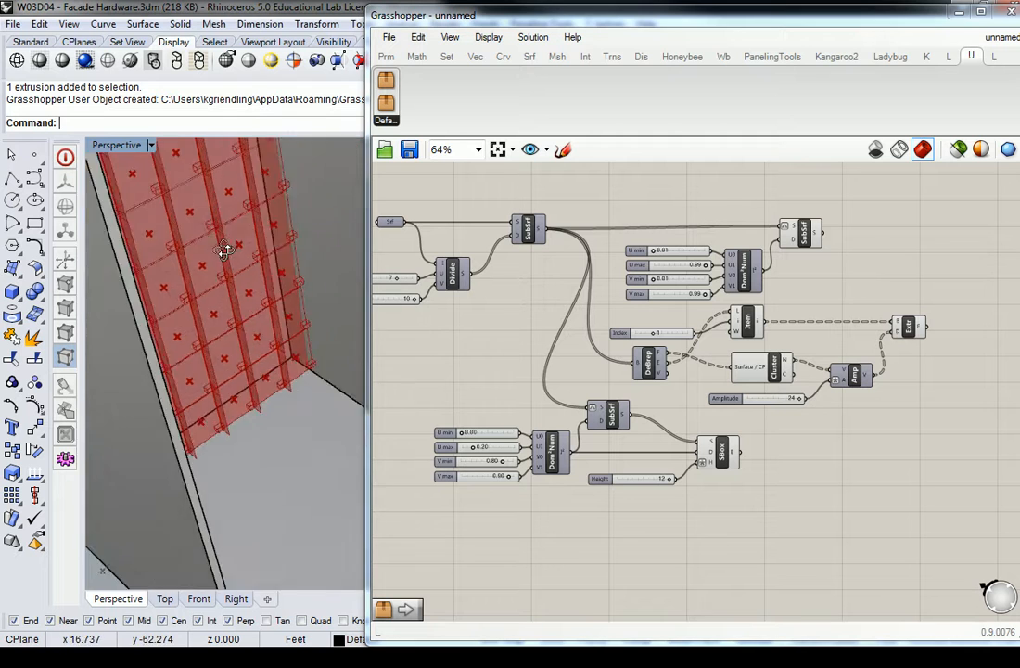
# Bring the blue and green bracket models into close view, zooming to the selected green one
pyautogui.scroll(10, 218, 365)
pyautogui.moveTo(317, 472); pyautogui.dragTo(233, 397, button='right')
pyautogui.scroll(6, 222, 427)
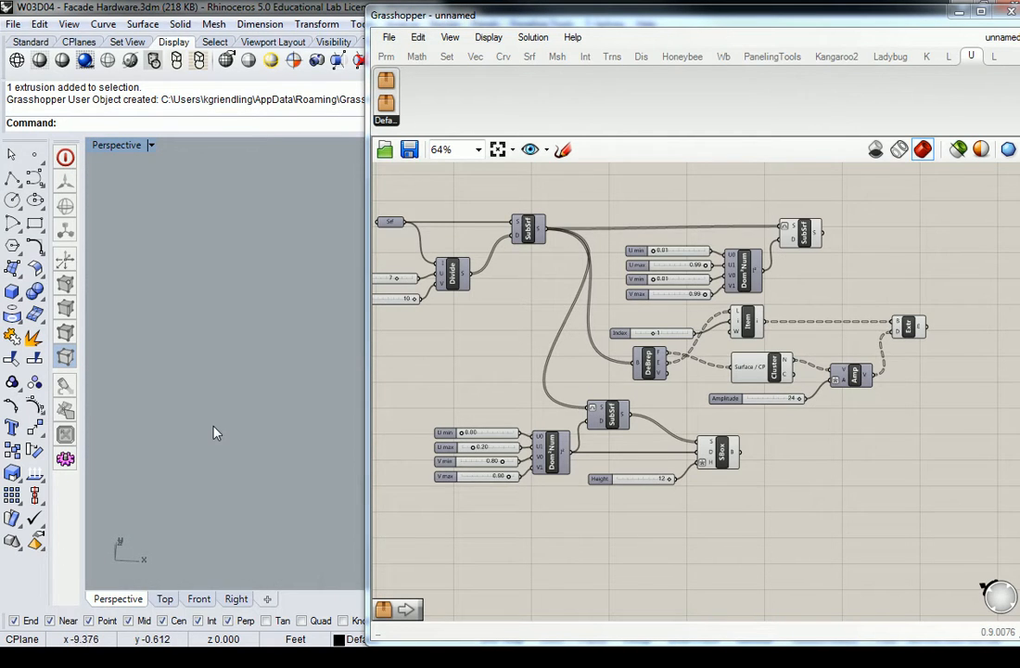
pyautogui.scroll(4, 181, 422)
pyautogui.scroll(-4, 181, 422)
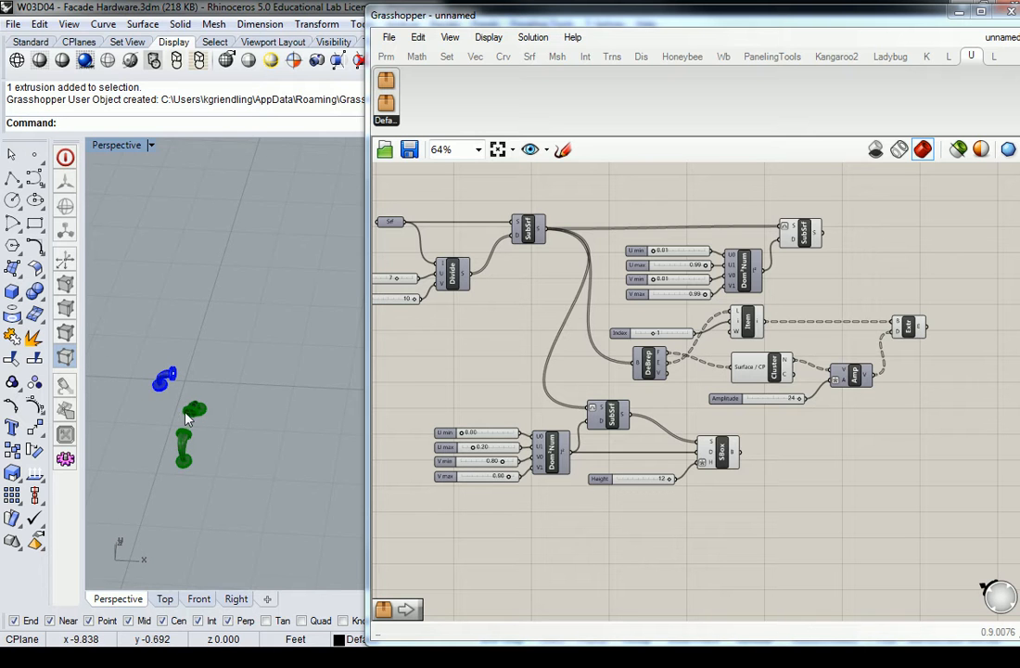
pyautogui.click(204, 397)
pyautogui.write('ZS')
pyautogui.press('Return')
pyautogui.scroll(-8, 158, 341)
pyautogui.click(305, 339)
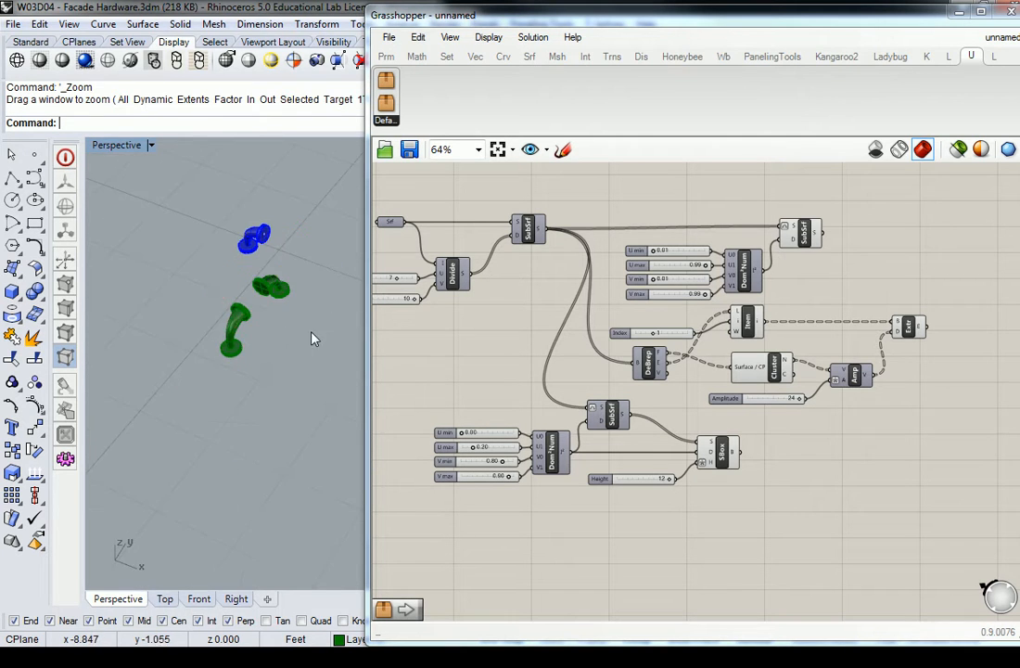
pyautogui.keyDown('shift'); pyautogui.moveTo(305, 339); pyautogui.dragTo(262, 389, button='right'); pyautogui.keyUp('shift')
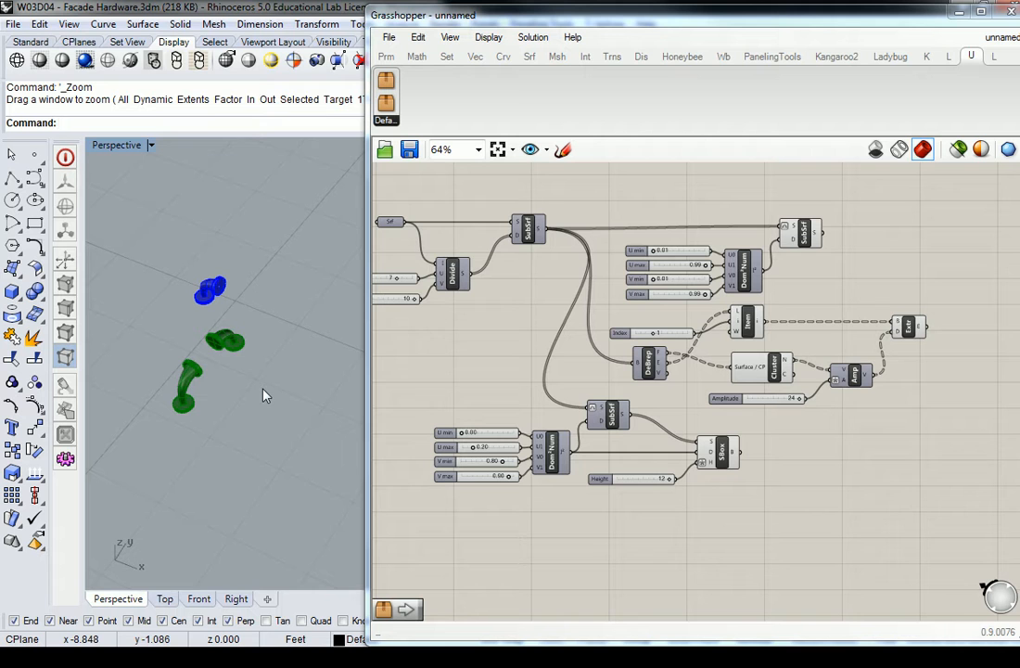
# Add a Box Morph component to the canvas to the lower right of the SBox component
pyautogui.moveTo(860, 456); pyautogui.dragTo(750, 466, button='right')
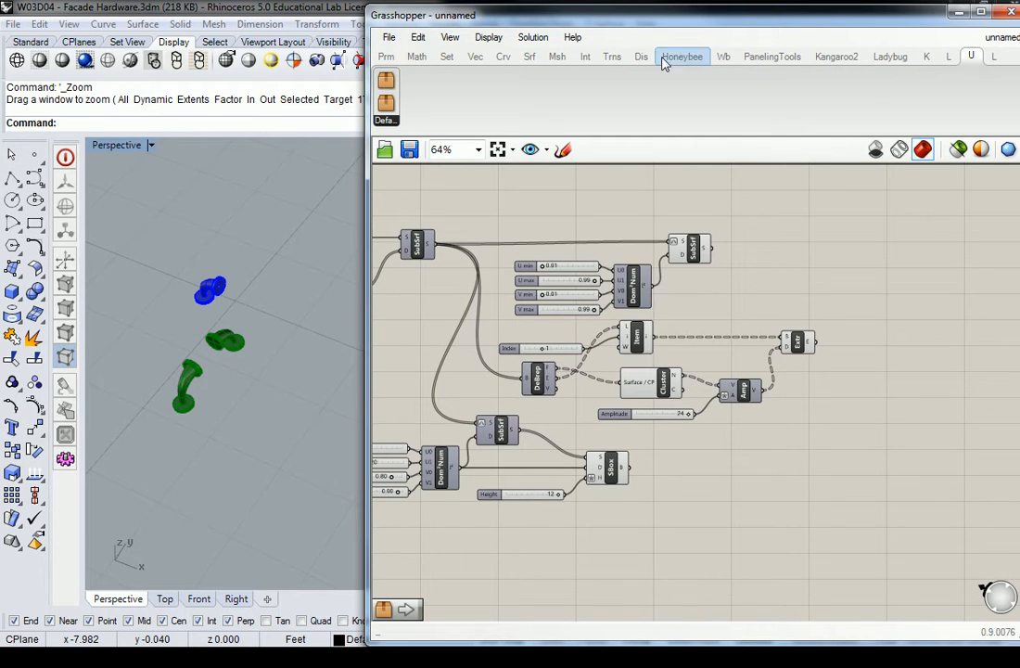
pyautogui.click(618, 61)
pyautogui.click(654, 120)
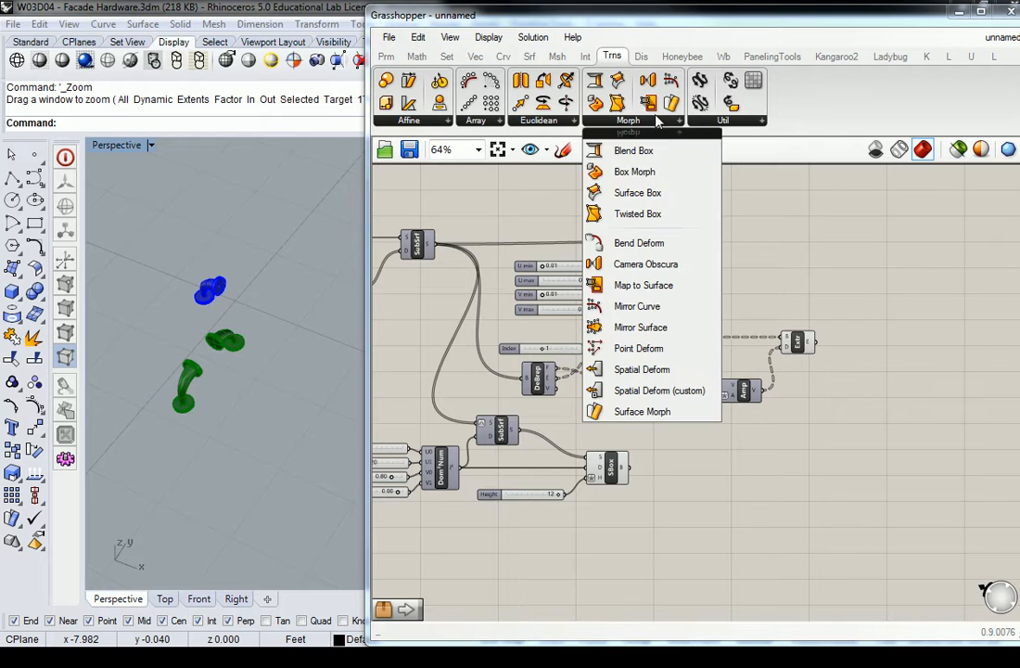
pyautogui.click(634, 172)
pyautogui.click(752, 539)
pyautogui.scroll(4, 751, 540)
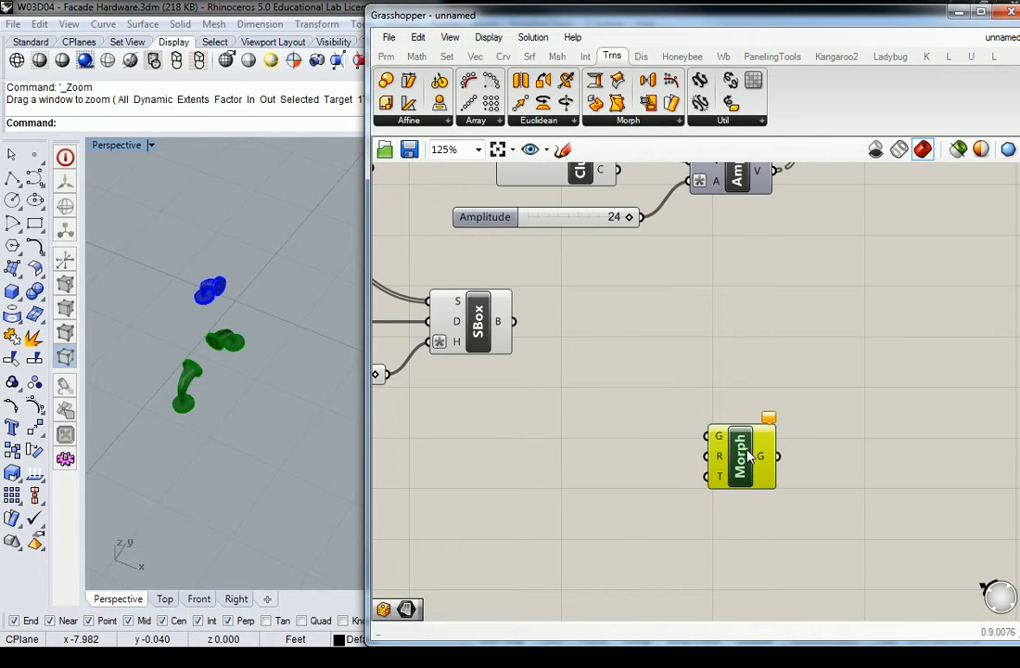
pyautogui.click(707, 328)
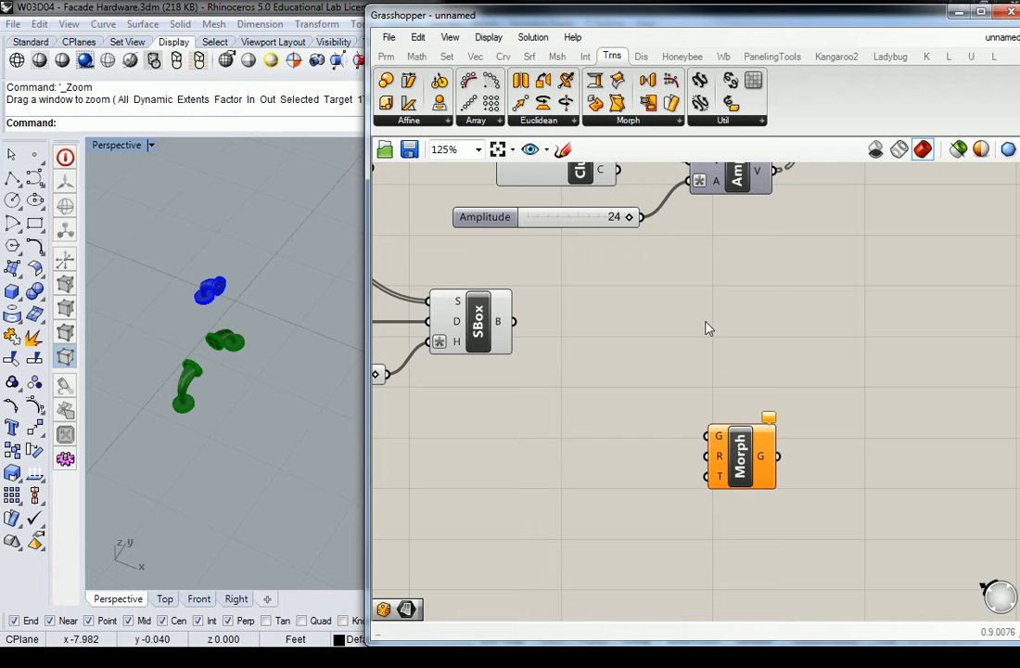
# Add a Bounding Box component below SBox and arrange it with the Morph component, leaving space between them
pyautogui.click(530, 55)
pyautogui.click(648, 123)
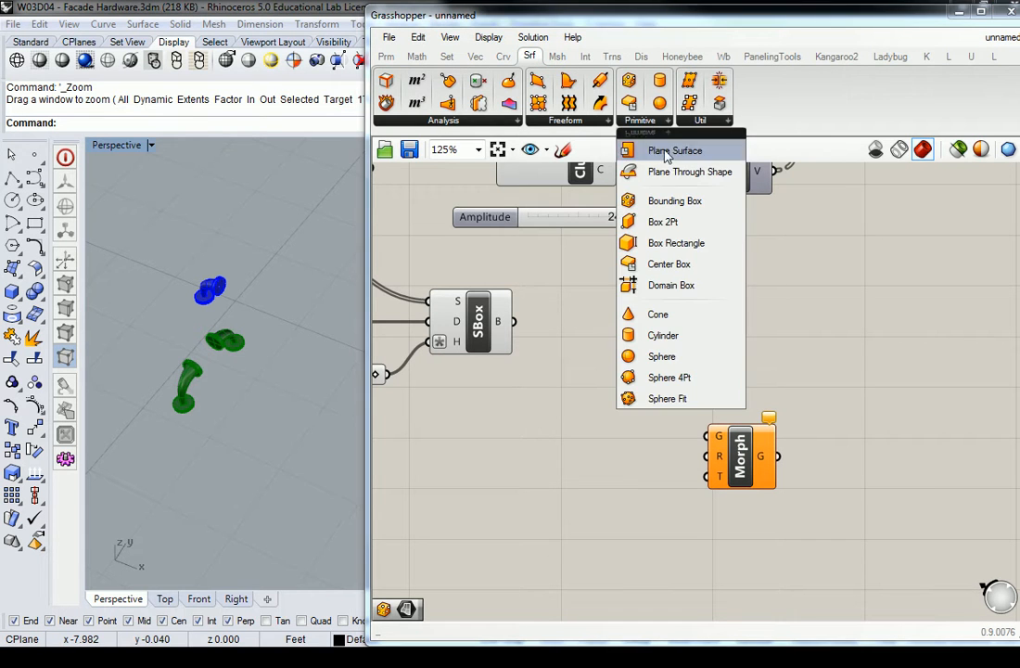
pyautogui.click(672, 201)
pyautogui.click(623, 432)
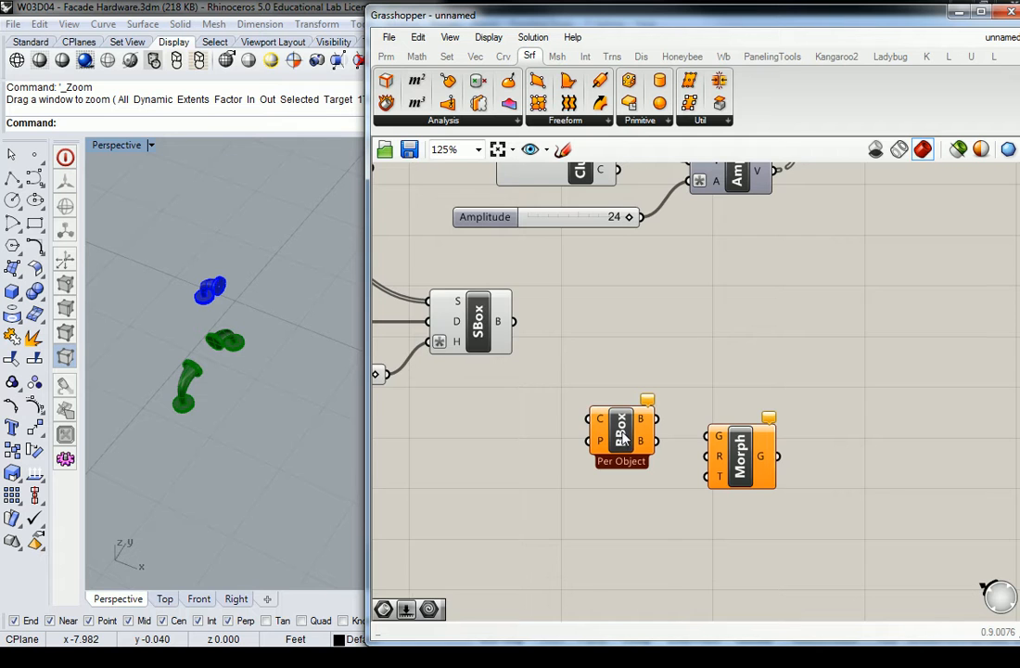
pyautogui.moveTo(690, 448); pyautogui.dragTo(762, 452, button='right')
pyautogui.moveTo(813, 471); pyautogui.dragTo(834, 397)
pyautogui.click(680, 343)
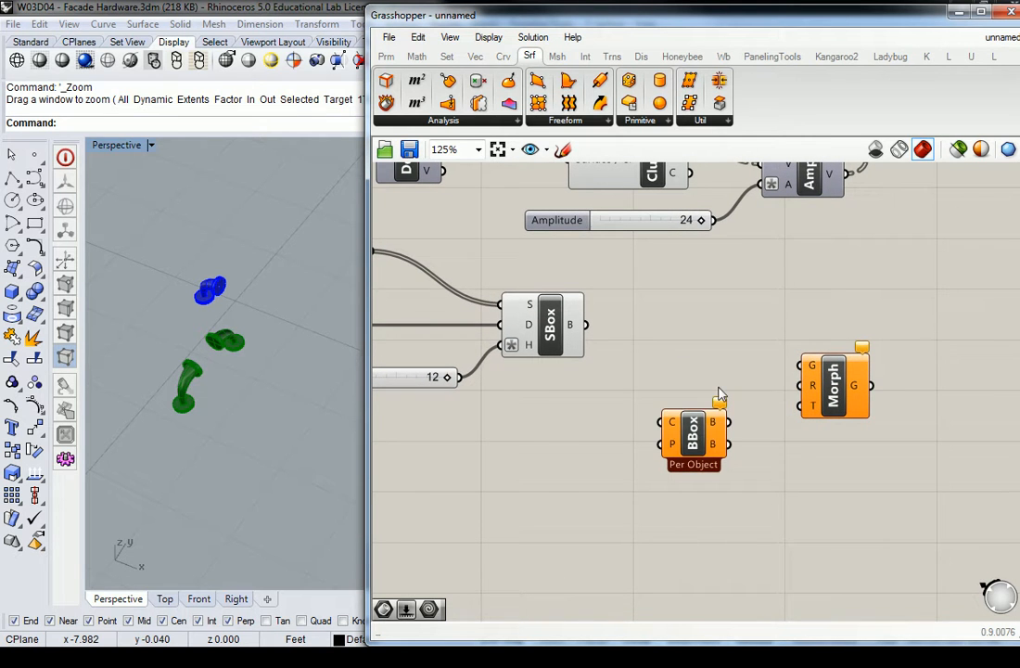
pyautogui.scroll(-2, 718, 392)
pyautogui.moveTo(706, 424); pyautogui.dragTo(655, 448)
pyautogui.click(564, 425)
pyautogui.moveTo(577, 428); pyautogui.dragTo(706, 391, button='right')
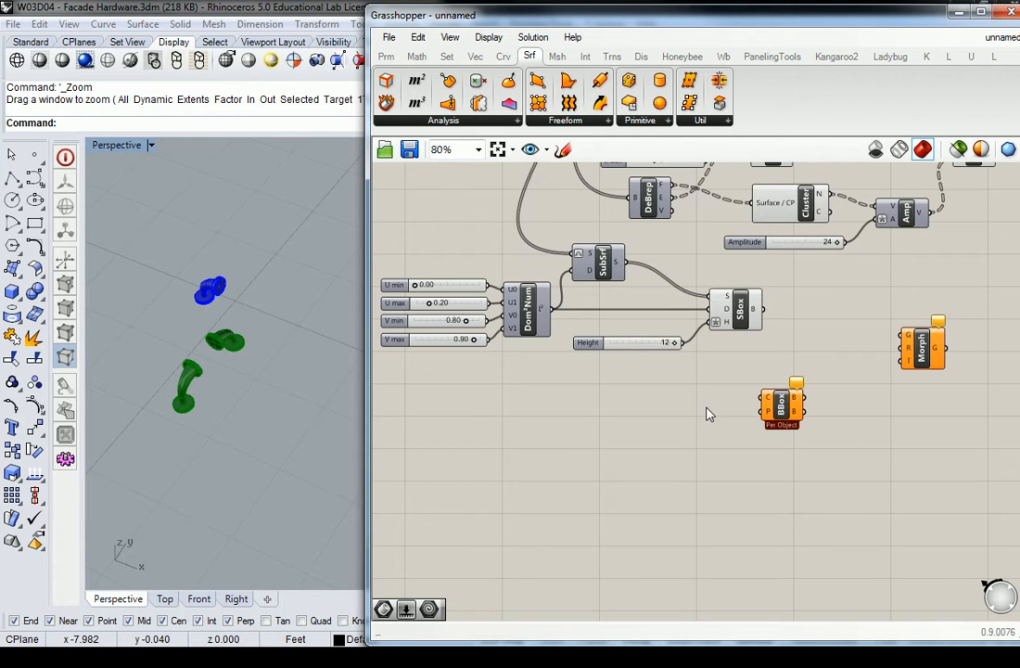
# Examine how the green bracket is joined as one polysurface and how the blue bracket is split into separate parts
pyautogui.click(227, 340)
pyautogui.scroll(4, 227, 339)
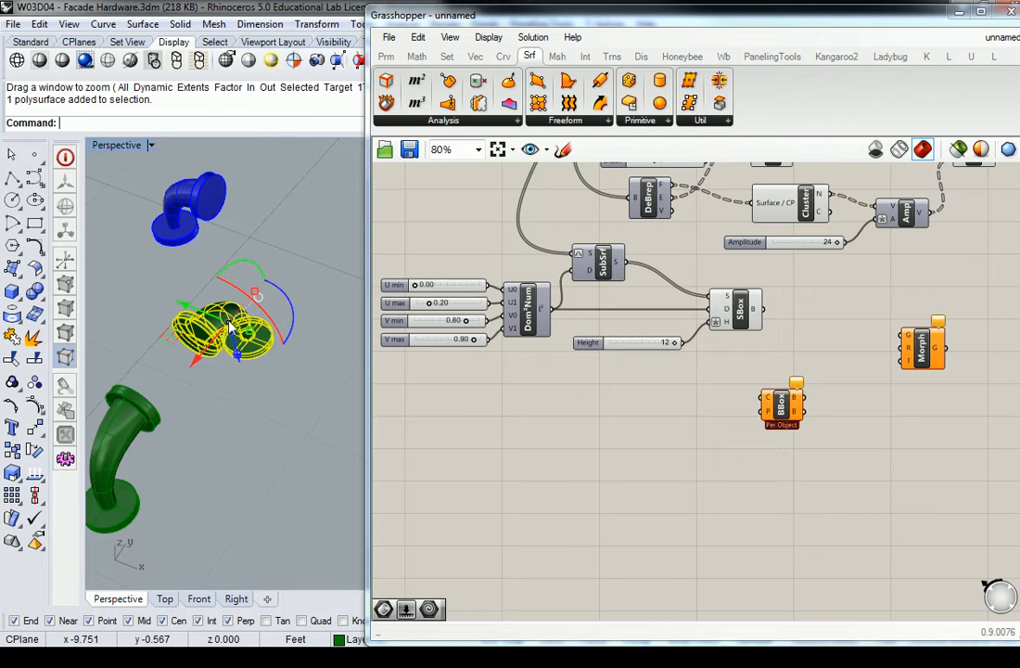
pyautogui.press('Escape')
pyautogui.scroll(-3, 199, 201)
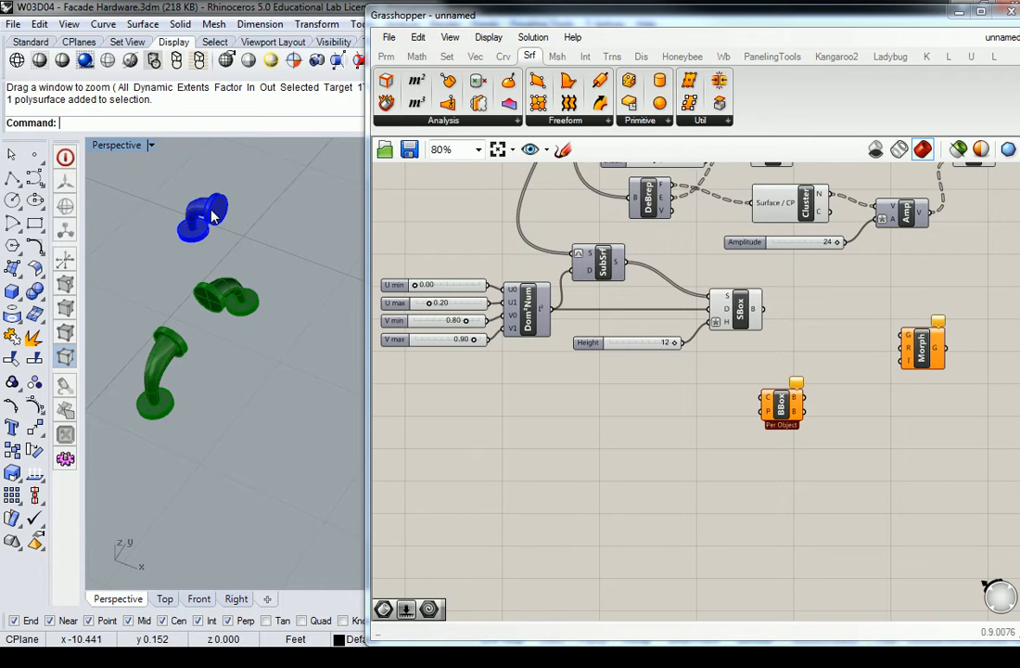
pyautogui.click(387, 57)
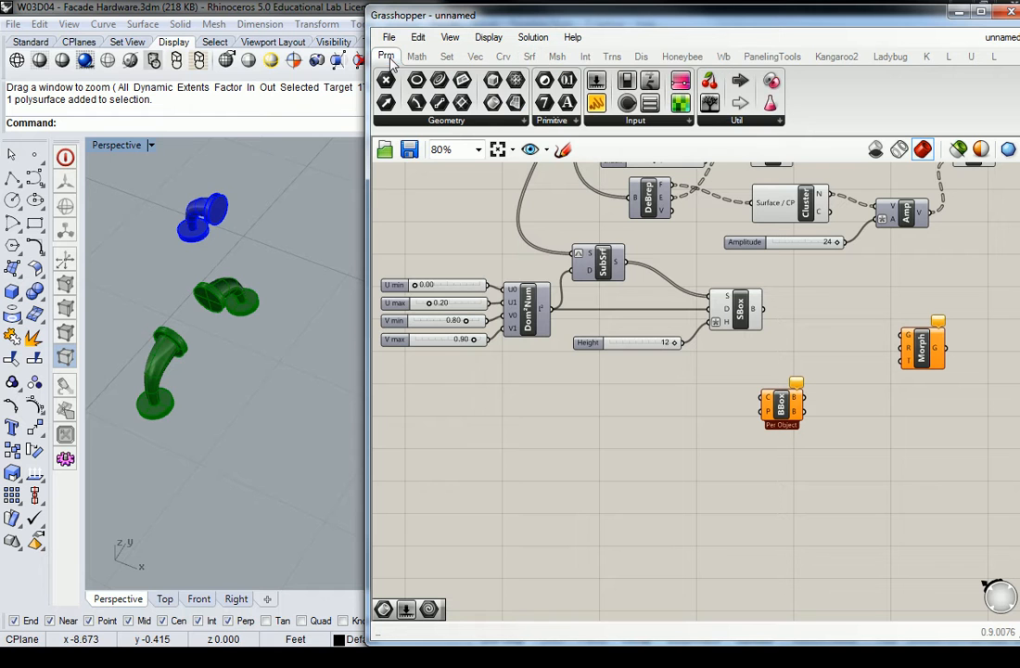
pyautogui.keyDown('shift'); pyautogui.moveTo(196, 223); pyautogui.dragTo(240, 297, button='right'); pyautogui.keyUp('shift')
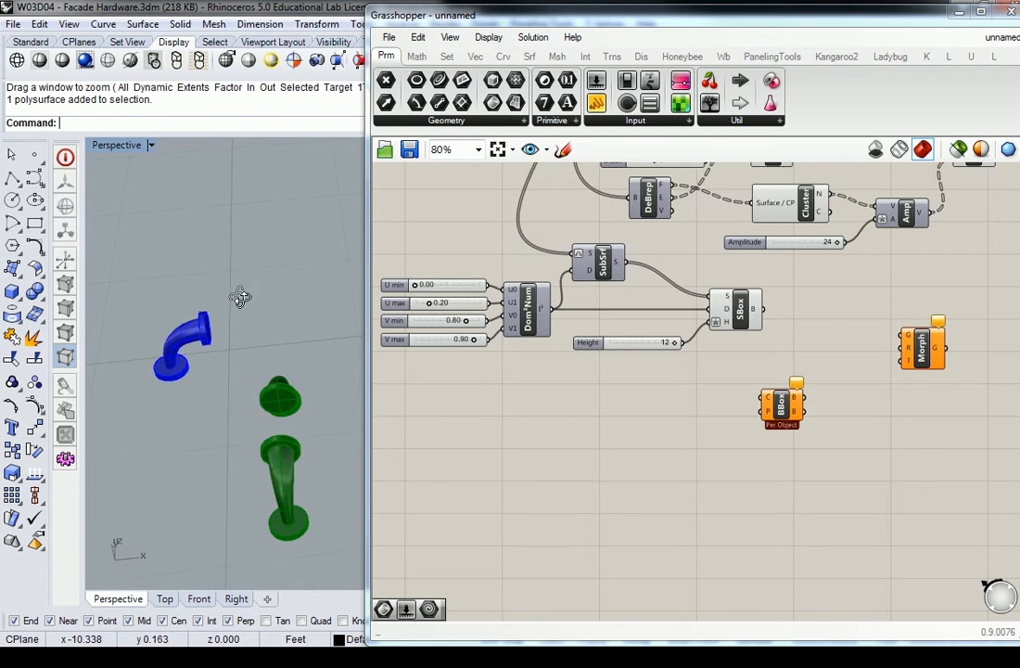
pyautogui.click(191, 327)
pyautogui.scroll(6, 199, 334)
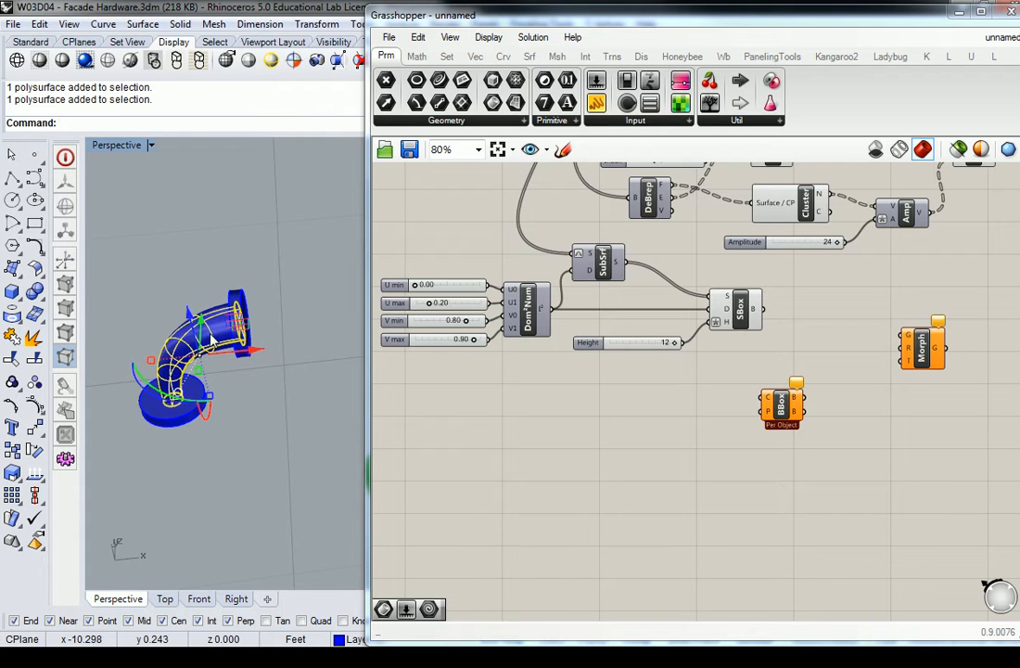
pyautogui.click(176, 422)
pyautogui.click(218, 469)
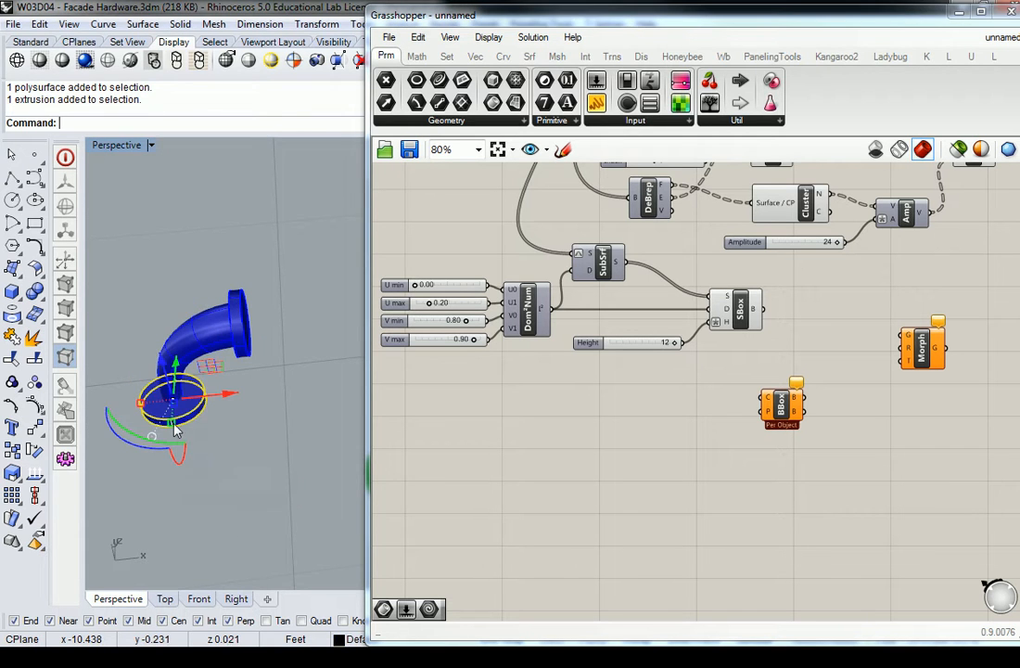
pyautogui.click(243, 349)
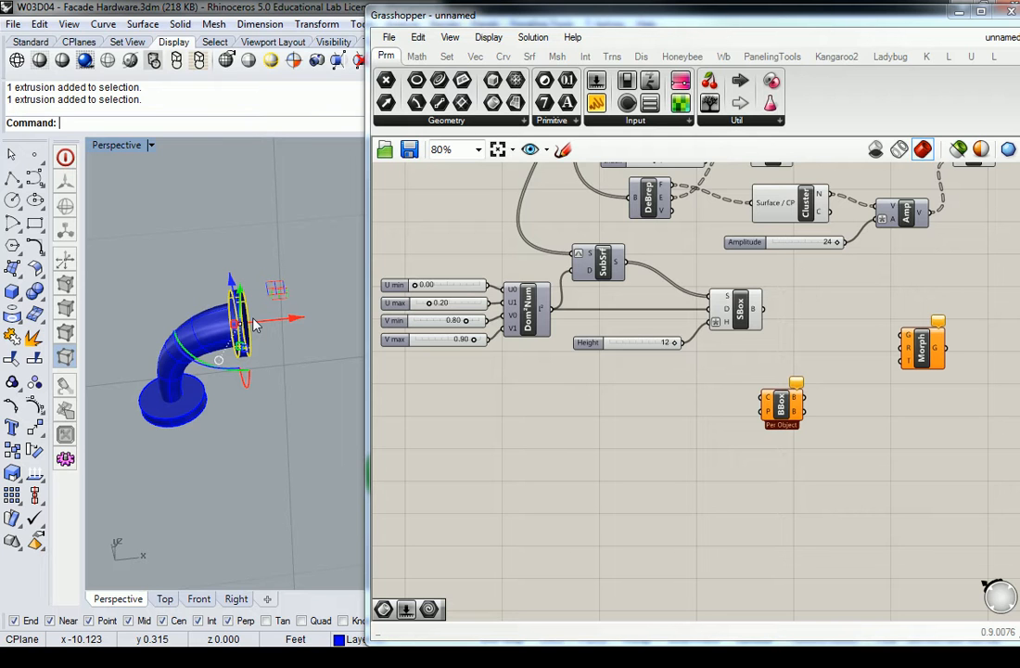
pyautogui.moveTo(648, 421); pyautogui.dragTo(590, 420, button='right')
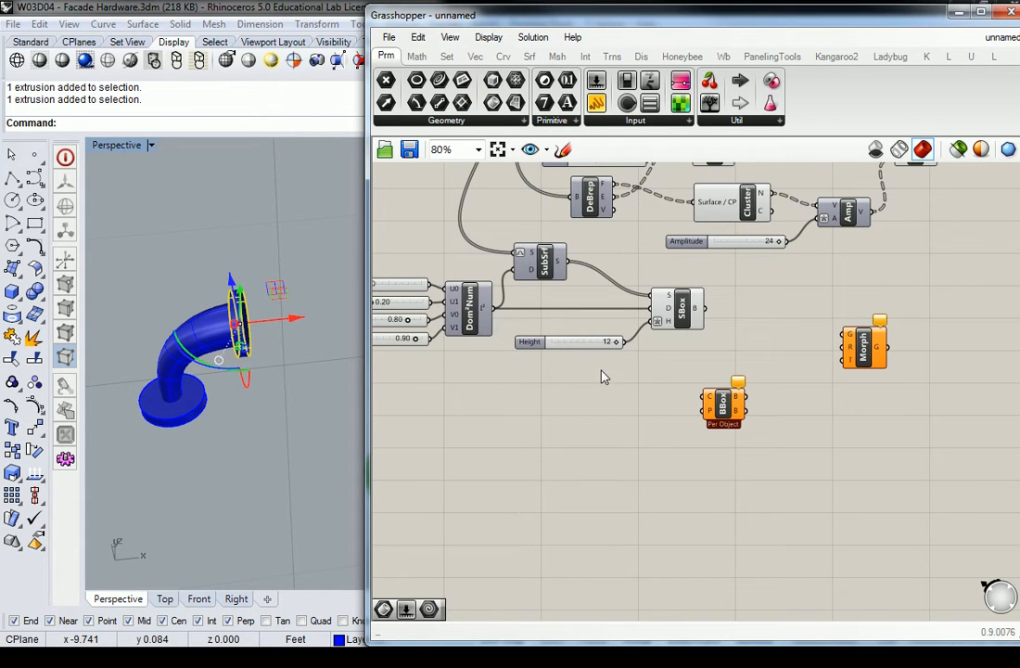
pyautogui.keyDown('shift'); pyautogui.moveTo(315, 292); pyautogui.dragTo(186, 305, button='right'); pyautogui.keyUp('shift')
pyautogui.scroll(-5, 187, 306)
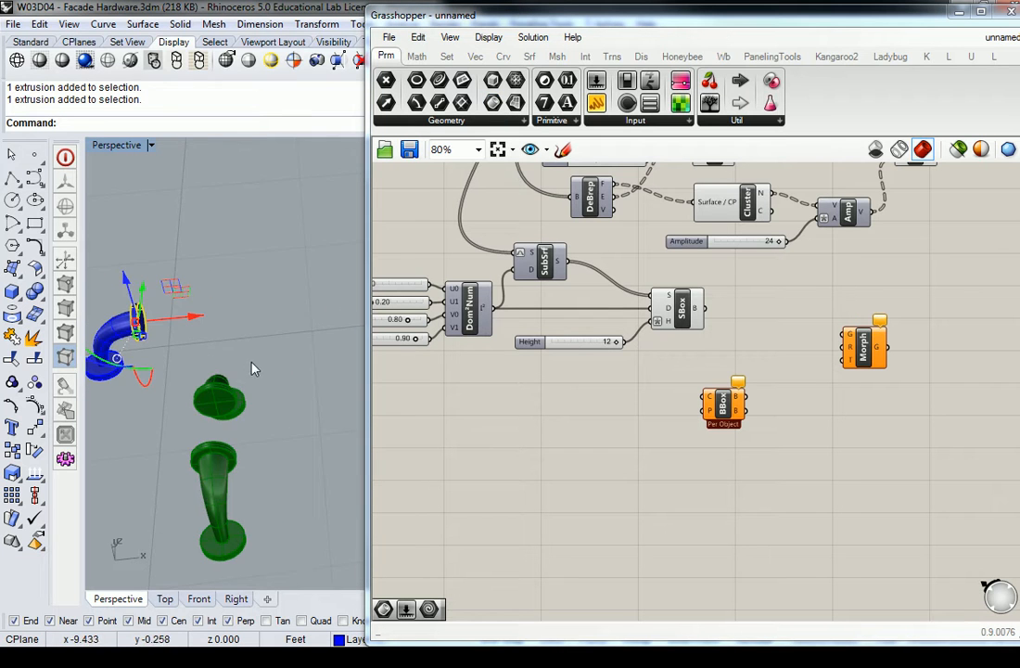
pyautogui.moveTo(250, 360); pyautogui.dragTo(221, 371, button='right')
# Add a Brep parameter before the BBox component and set it to reference the middle green bracket
pyautogui.click(223, 368)
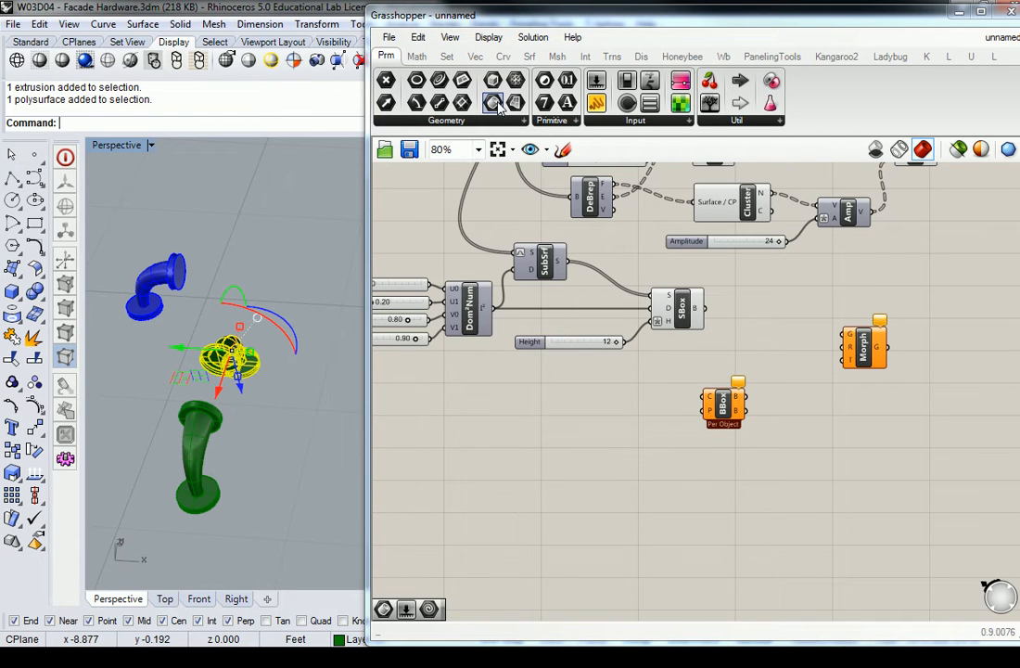
pyautogui.moveTo(436, 104); pyautogui.dragTo(640, 401)
pyautogui.rightClick(637, 401)
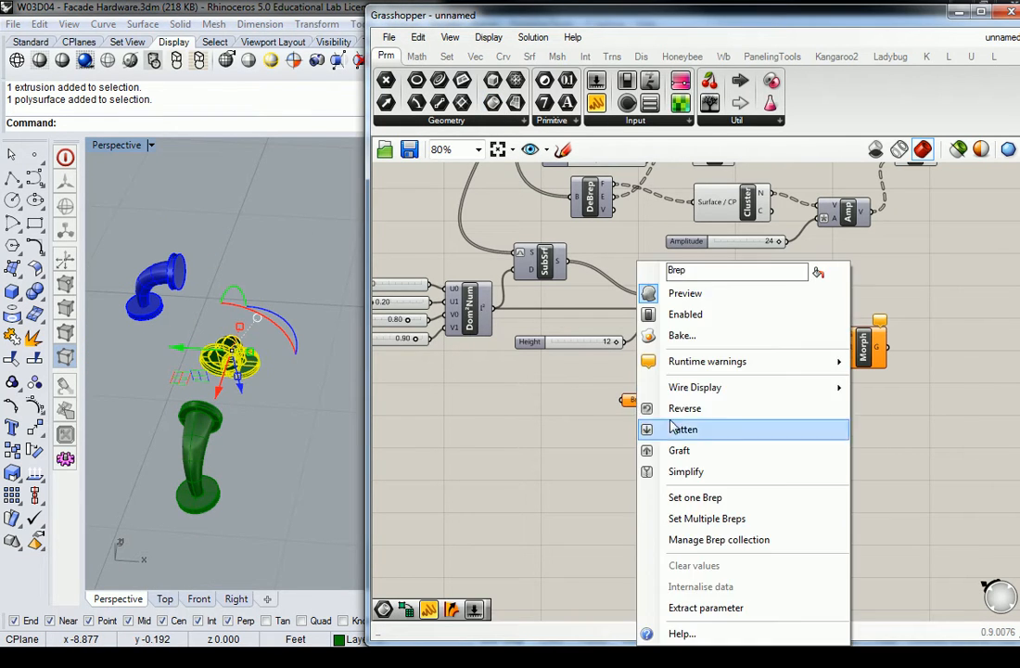
pyautogui.click(710, 498)
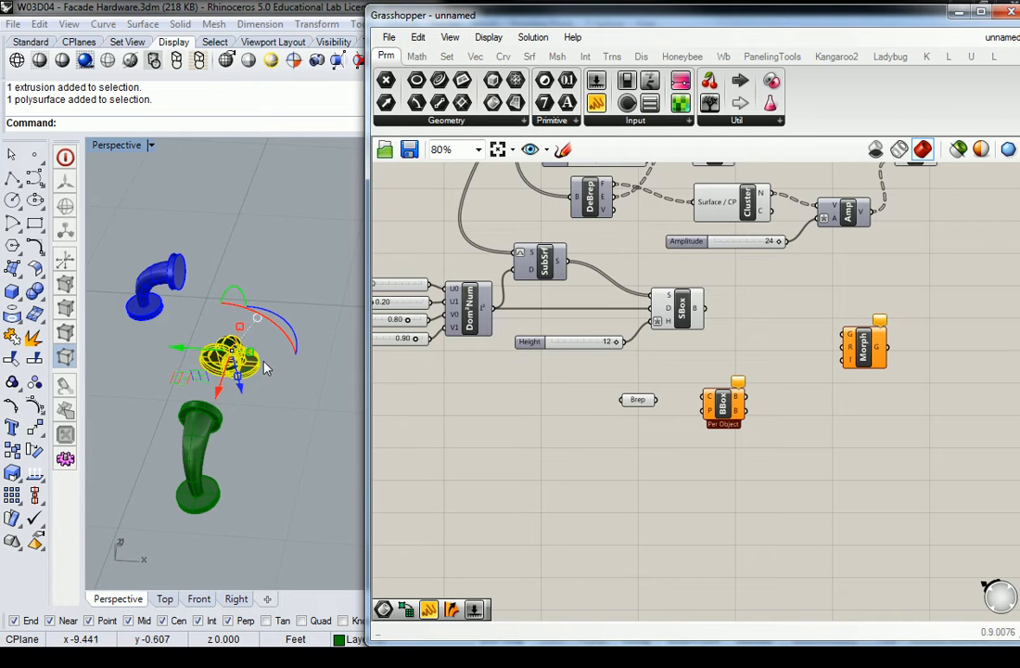
pyautogui.click(243, 357)
pyautogui.moveTo(256, 356); pyautogui.dragTo(211, 332, button='right')
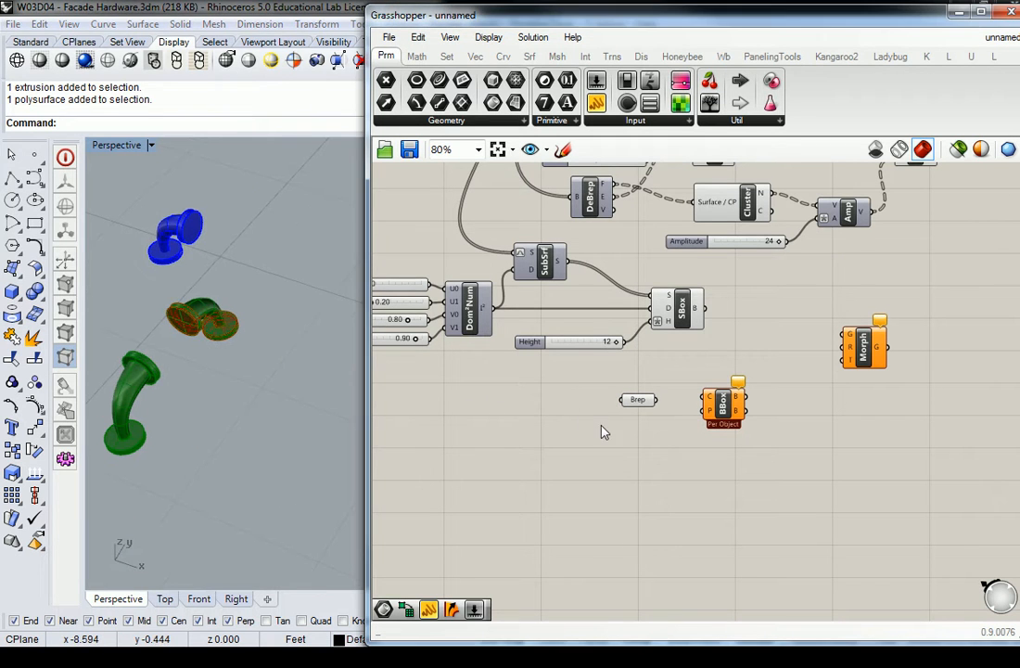
# Connect the Brep parameter to the Content input of the BBox component
pyautogui.scroll(3, 664, 400)
pyautogui.moveTo(648, 405); pyautogui.dragTo(769, 448)
pyautogui.click(619, 408)
pyautogui.scroll(-3, 797, 433)
pyautogui.scroll(2, 687, 366)
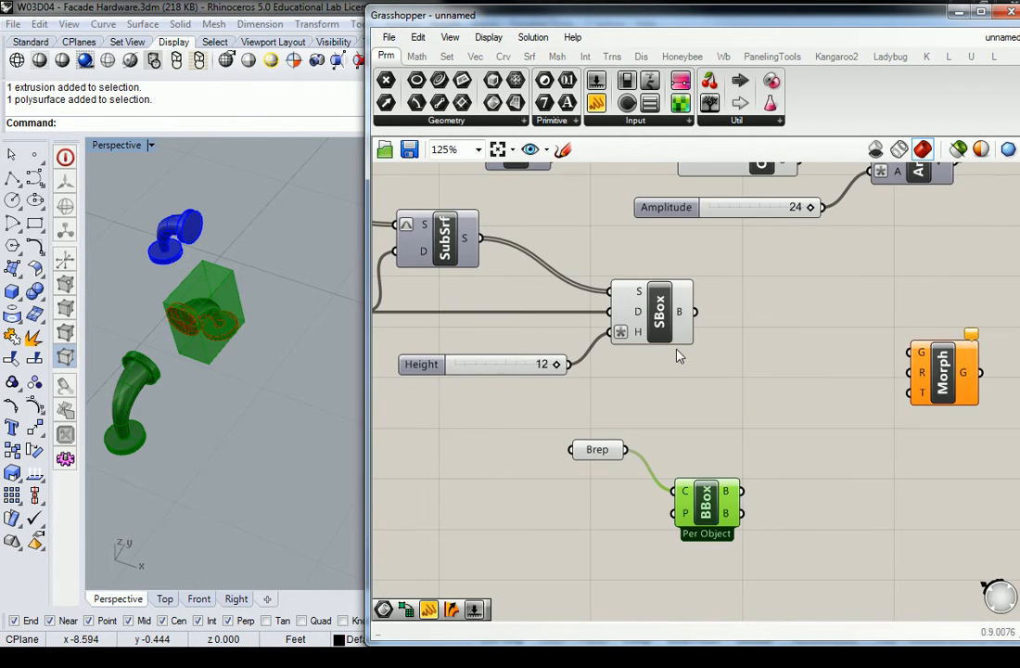
# Reposition the Morph component and connect the Brep parameter to its Geometry input
pyautogui.scroll(-1, 821, 385)
pyautogui.moveTo(886, 367); pyautogui.dragTo(891, 400)
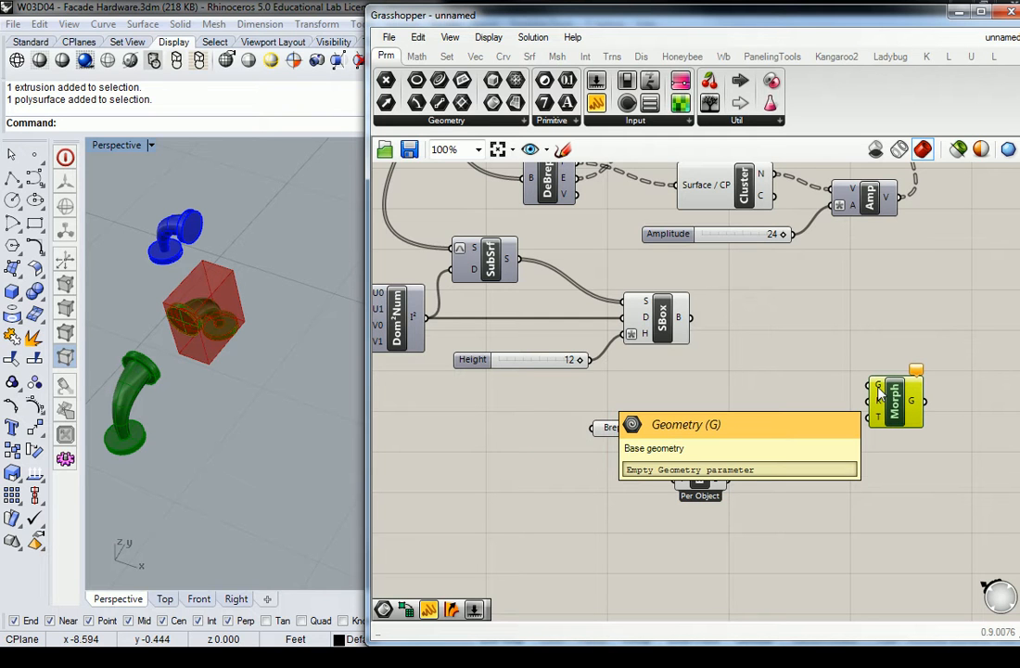
pyautogui.scroll(-2, 880, 394)
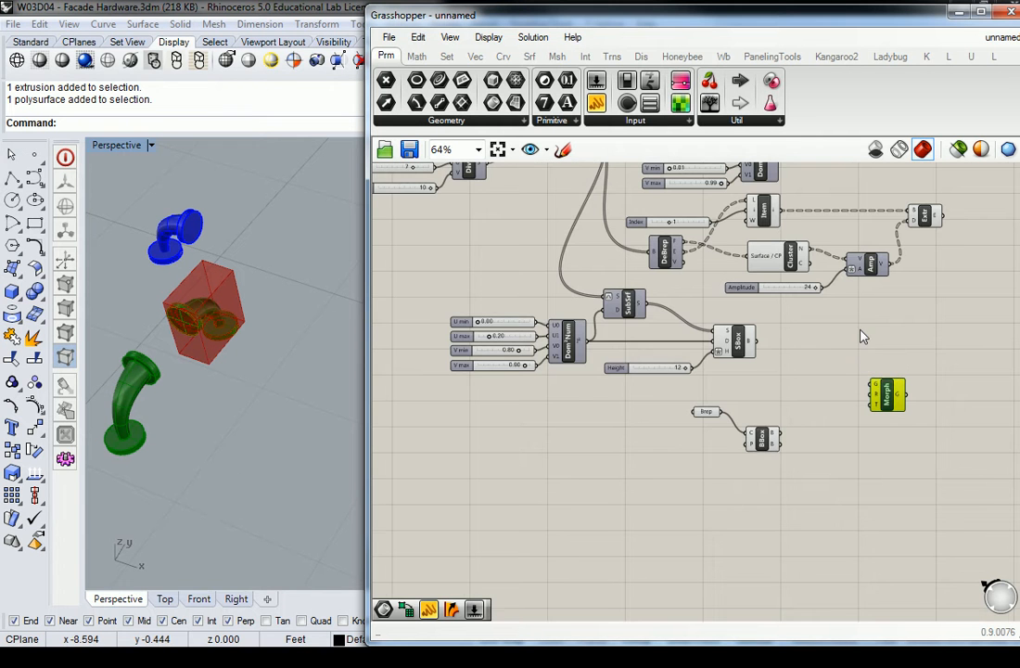
pyautogui.scroll(2, 812, 371)
pyautogui.click(609, 453)
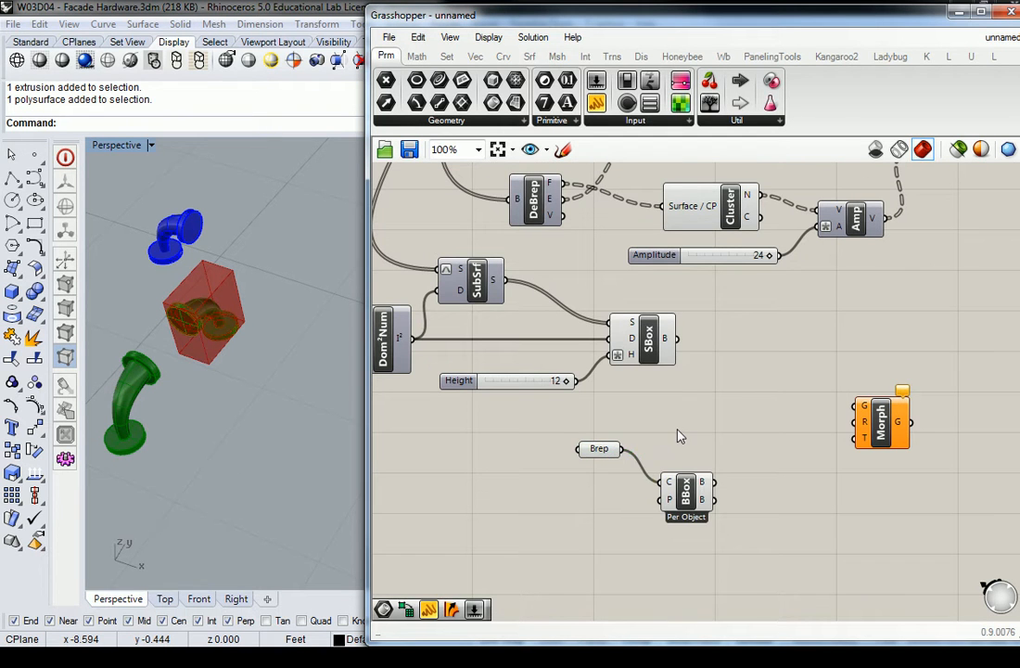
pyautogui.moveTo(622, 449); pyautogui.dragTo(854, 408)
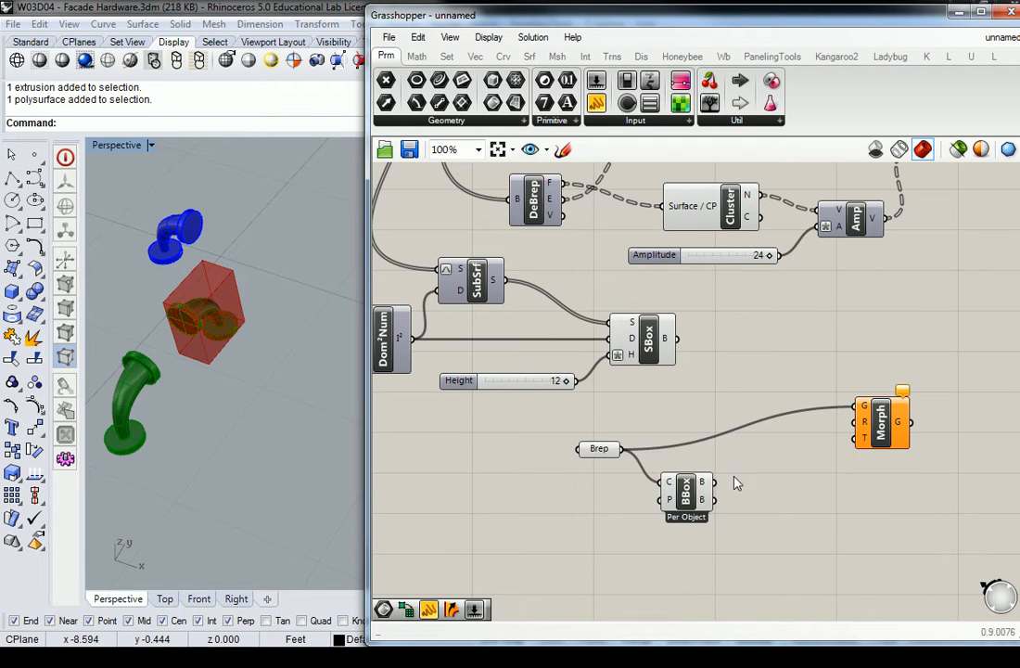
# Connect the BBox box output to Morph's Reference input and the SBox output to its Target input
pyautogui.moveTo(707, 485); pyautogui.dragTo(858, 422)
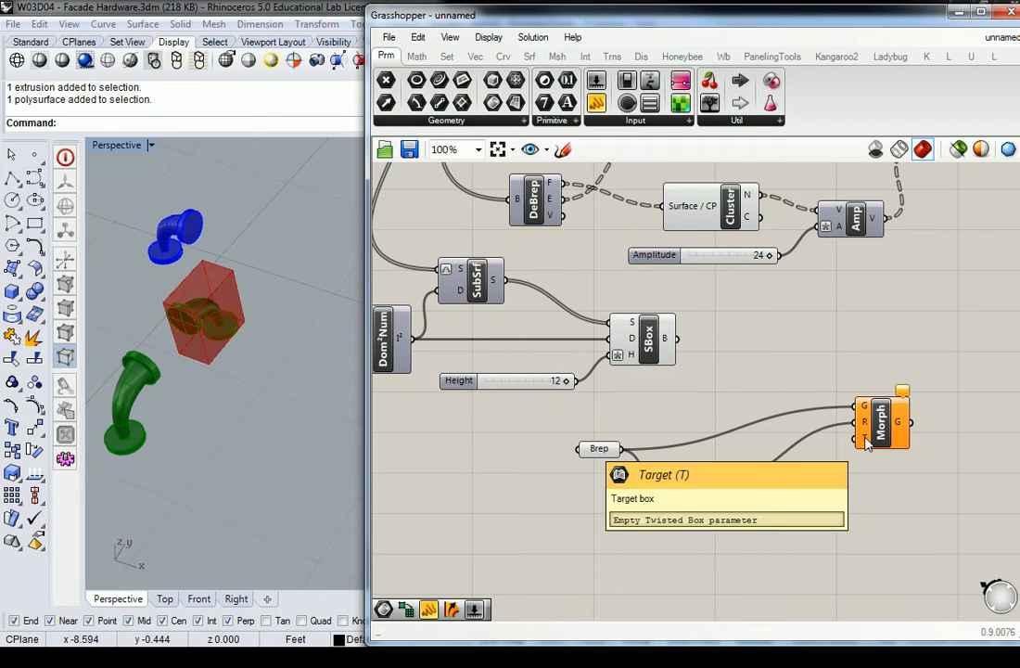
pyautogui.click(644, 341)
pyautogui.moveTo(680, 341); pyautogui.dragTo(858, 439)
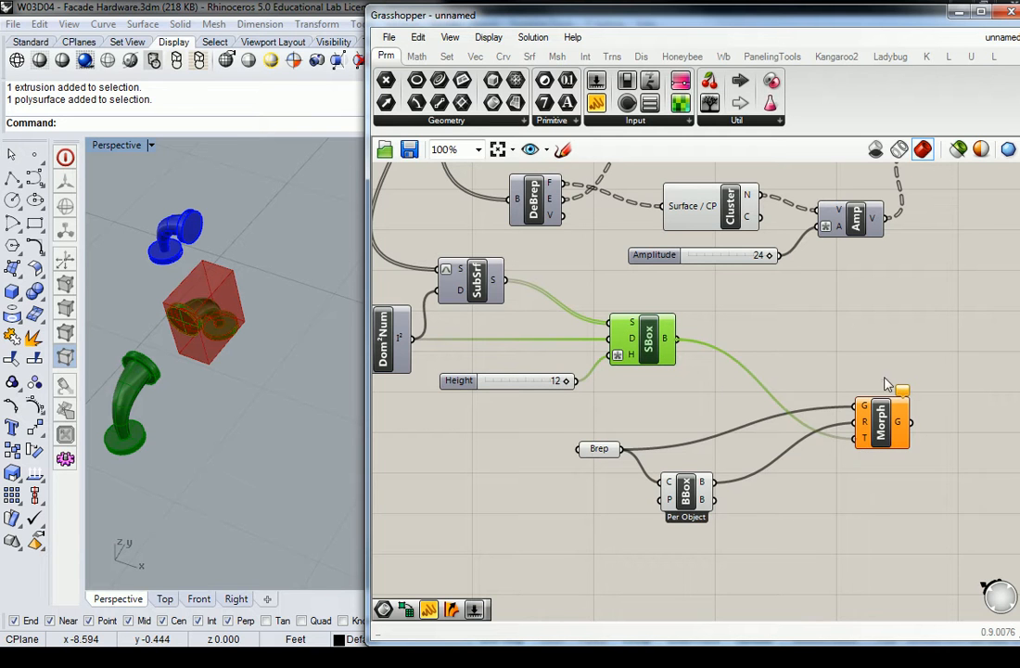
# Inspect the brackets morphed into the surface boxes on the facade panels up close
pyautogui.scroll(-6, 289, 312)
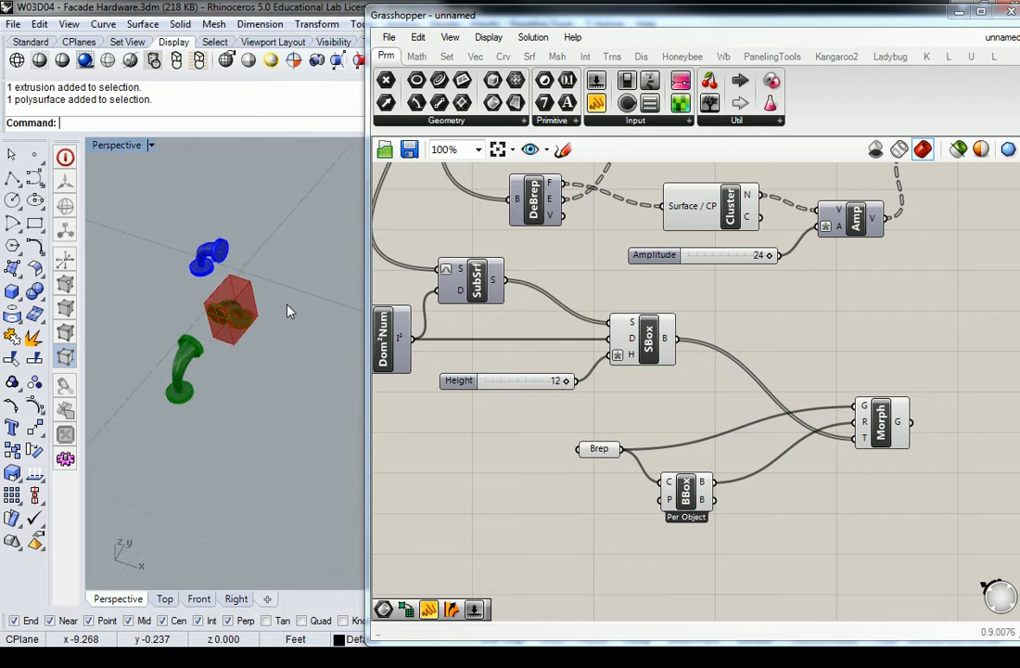
pyautogui.scroll(10, 346, 270)
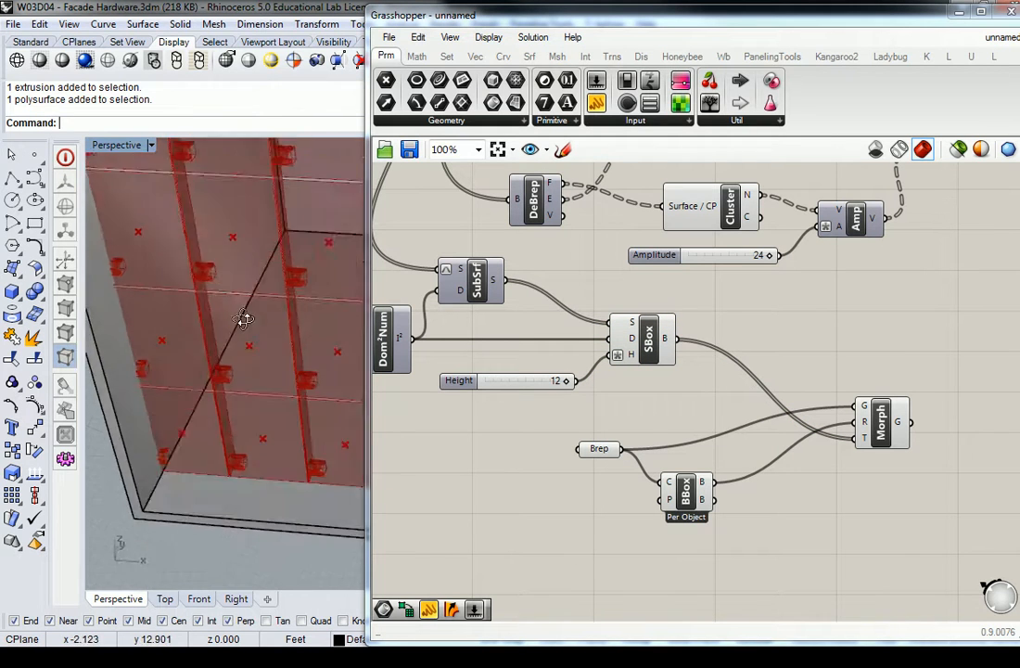
pyautogui.scroll(6, 264, 326)
pyautogui.moveTo(265, 328); pyautogui.dragTo(309, 353, button='right')
pyautogui.scroll(-6, 306, 308)
pyautogui.scroll(7, 274, 355)
pyautogui.scroll(-3, 278, 361)
pyautogui.scroll(-7, 308, 350)
pyautogui.moveTo(252, 337); pyautogui.dragTo(313, 343, button='right')
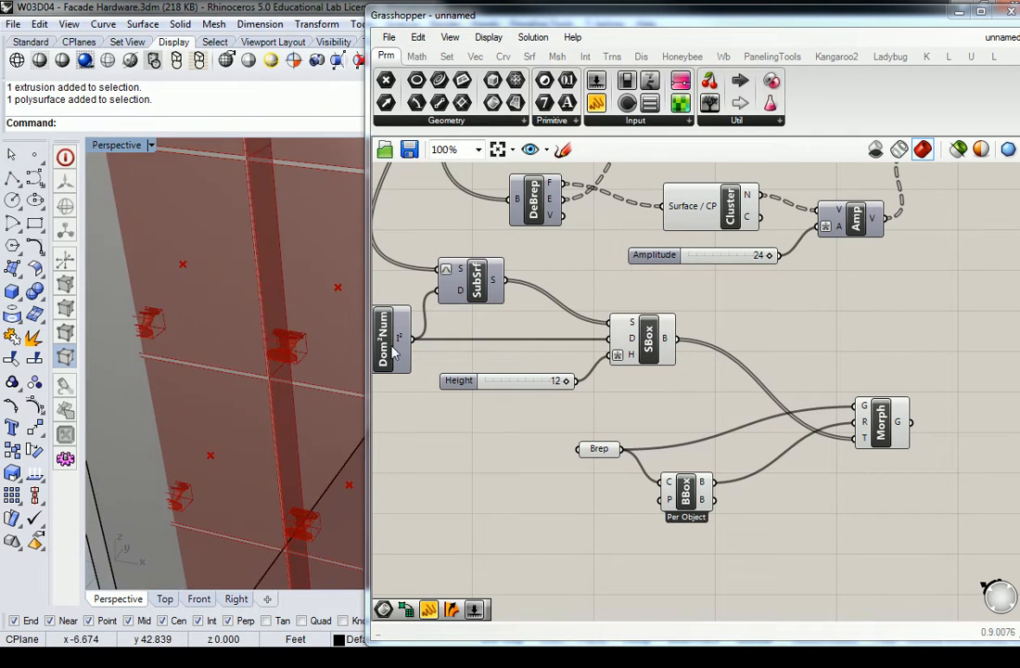
# Highlight the Morph component's output and examine the brackets across the facade panels up close and from a distance
pyautogui.click(867, 422)
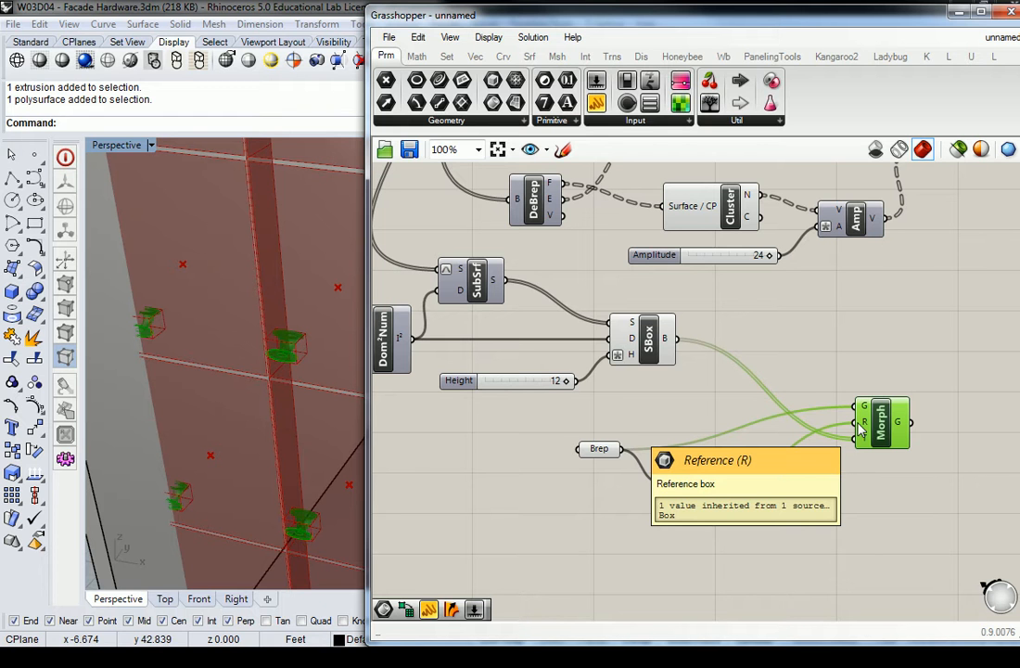
pyautogui.click(251, 314)
pyautogui.scroll(-6, 252, 313)
pyautogui.moveTo(251, 314); pyautogui.dragTo(146, 410, button='right')
pyautogui.scroll(-6, 267, 527)
pyautogui.scroll(7, 169, 441)
pyautogui.scroll(2, 171, 421)
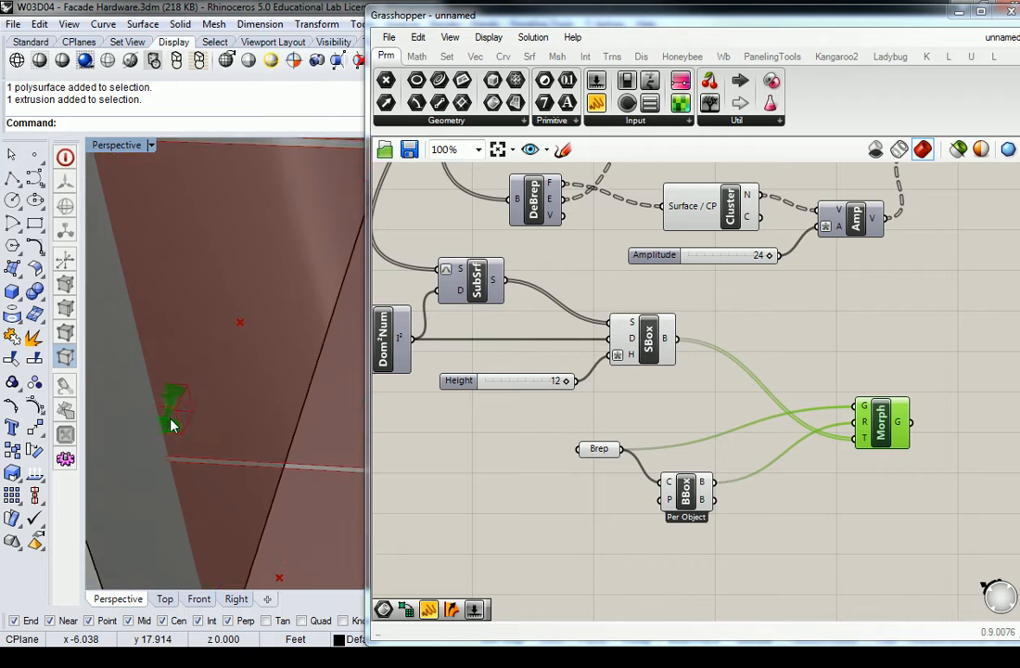
pyautogui.scroll(-14, 171, 421)
pyautogui.click(209, 431)
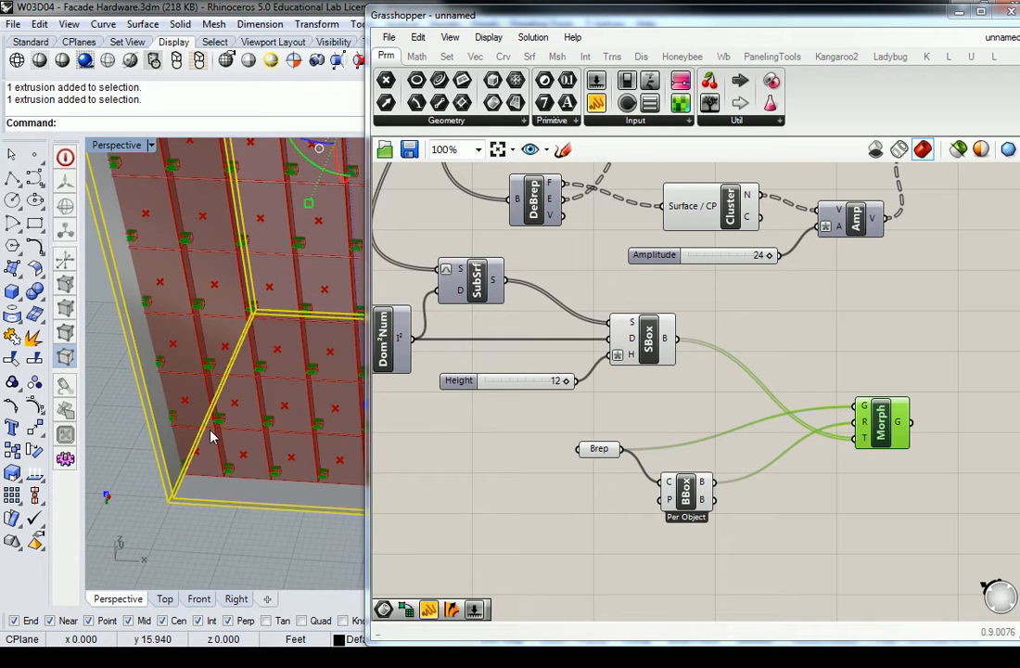
pyautogui.press('Escape')
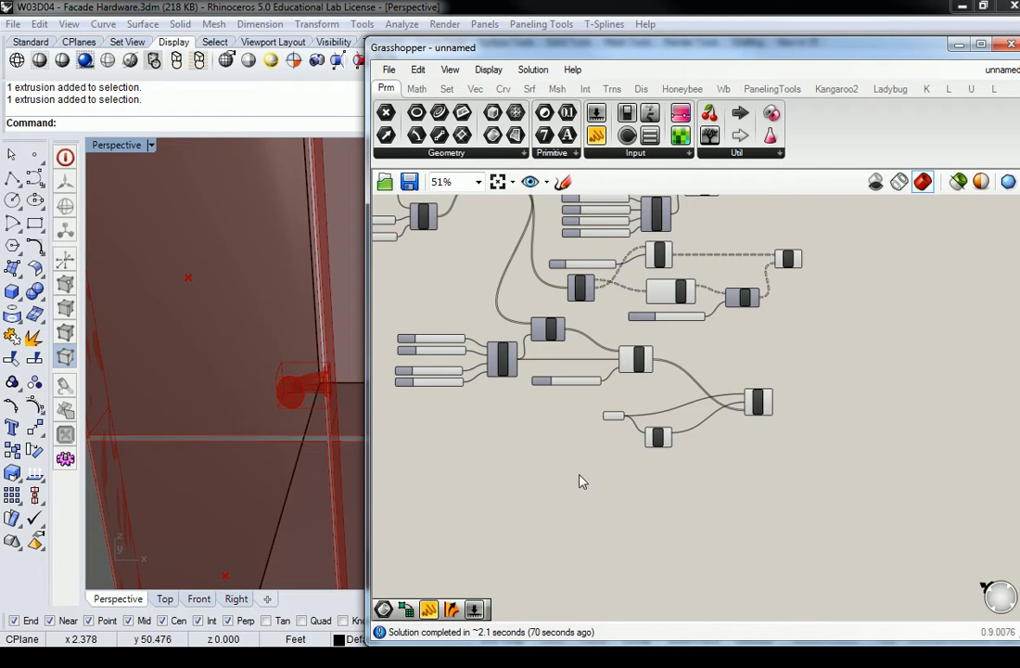
# Examine the placement of the morphed brackets along the lower corner of the facade from several angles and distances
pyautogui.moveTo(845, 257); pyautogui.dragTo(892, 334, button='right')
pyautogui.moveTo(303, 288); pyautogui.dragTo(238, 320, button='right')
pyautogui.scroll(-10, 238, 320)
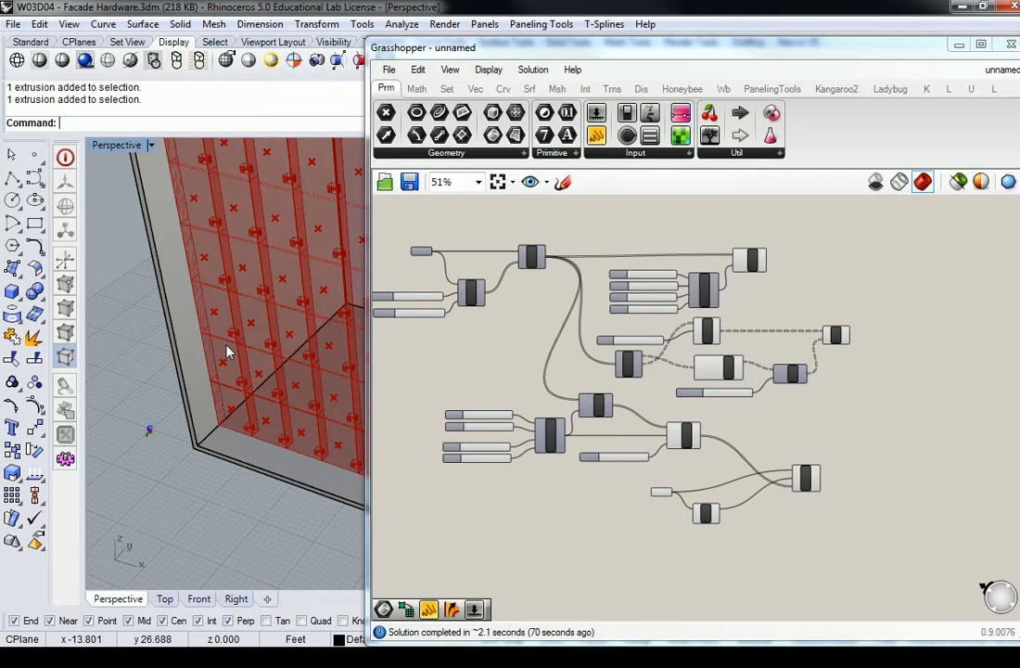
pyautogui.moveTo(149, 275); pyautogui.dragTo(246, 271, button='right')
pyautogui.scroll(7, 250, 286)
pyautogui.scroll(-7, 247, 325)
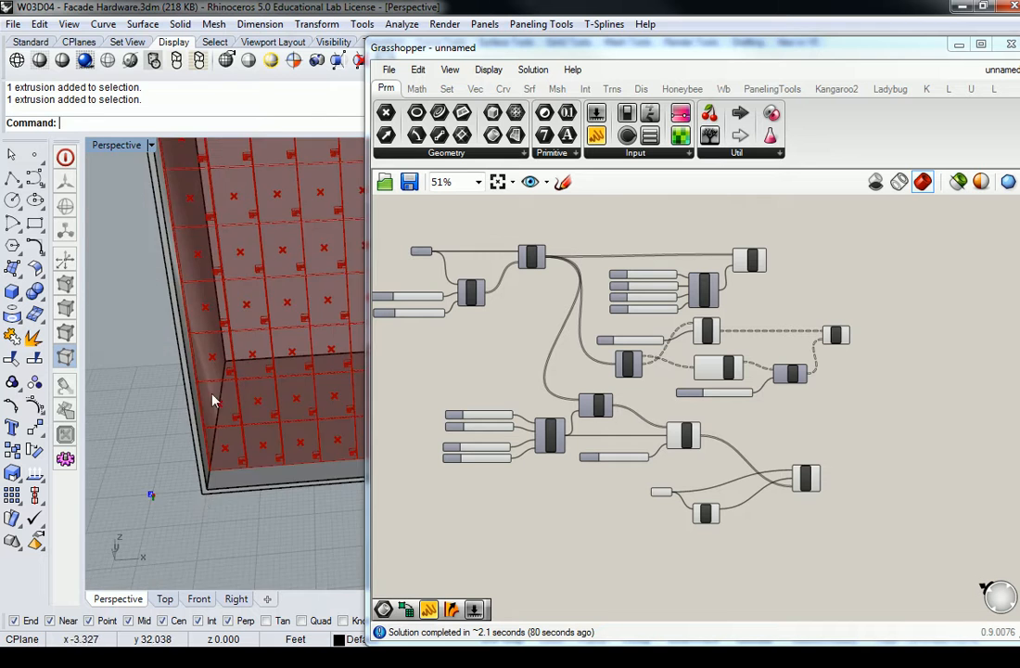
pyautogui.scroll(5, 232, 390)
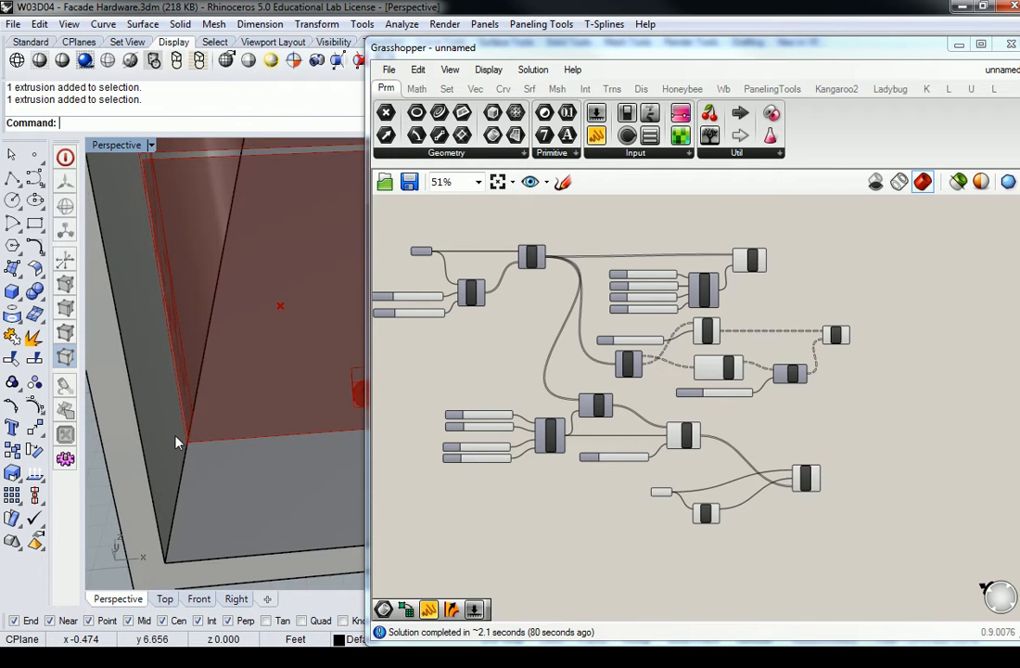
pyautogui.scroll(-4, 176, 442)
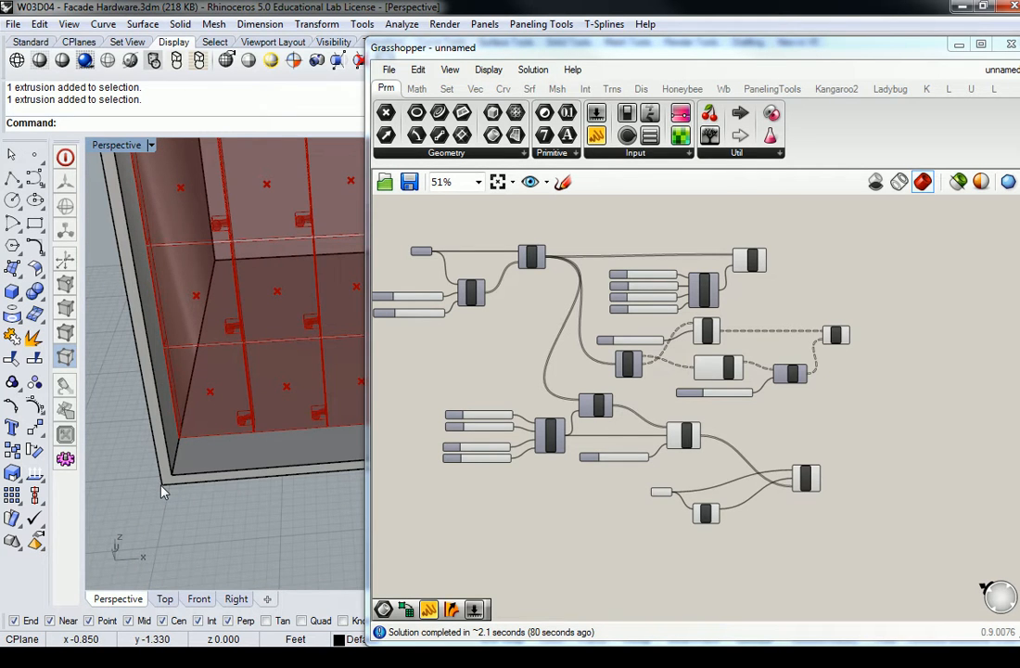
pyautogui.moveTo(255, 414); pyautogui.dragTo(214, 415, button='right')
pyautogui.moveTo(244, 297); pyautogui.dragTo(227, 357, button='right')
pyautogui.moveTo(250, 291); pyautogui.dragTo(235, 342, button='right')
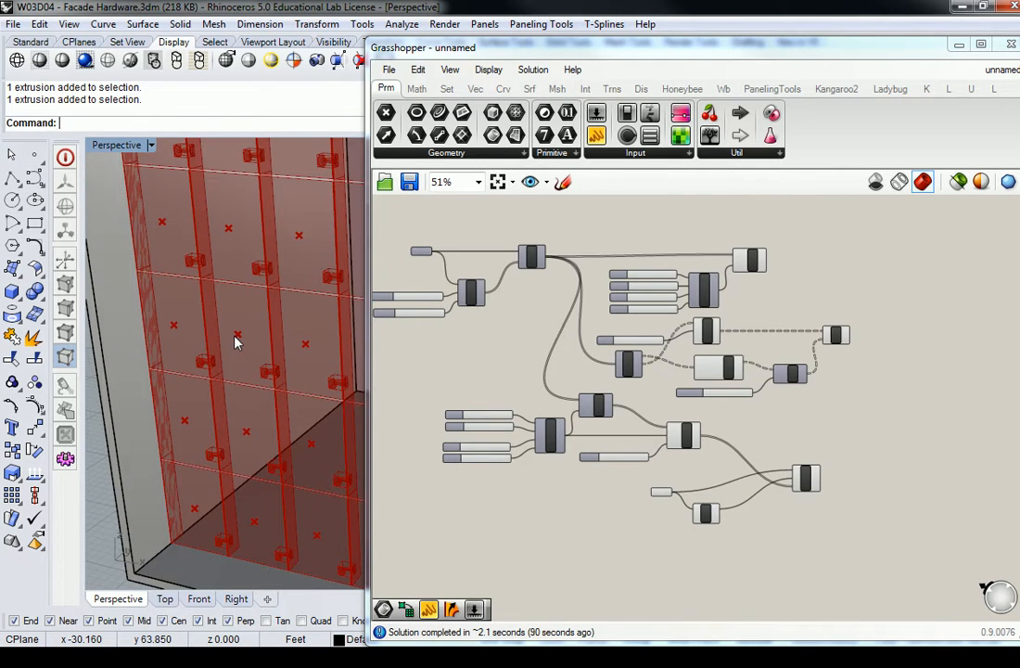
pyautogui.scroll(-3, 205, 297)
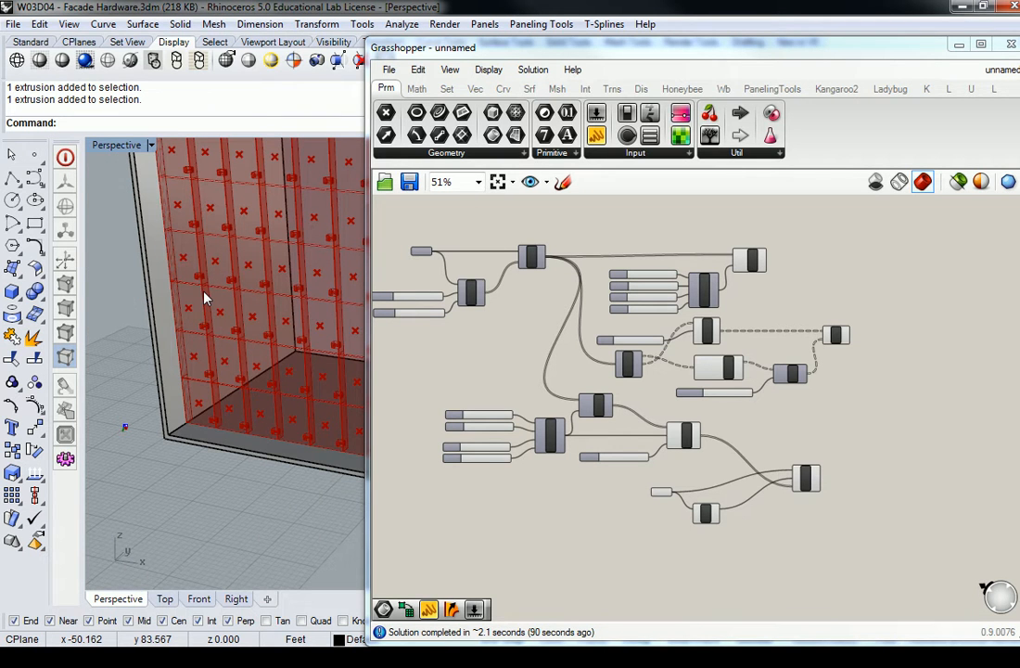
pyautogui.scroll(5, 205, 296)
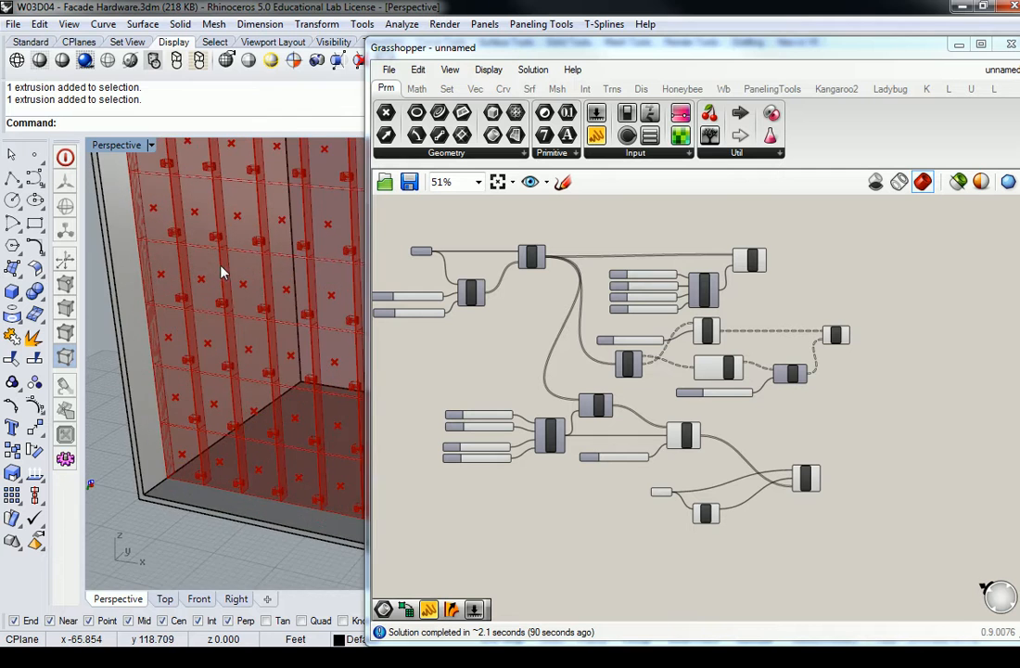
pyautogui.scroll(5, 441, 458)
# Highlight the U min and U max sliders and compare them with the bracket positions on the panels
pyautogui.moveTo(620, 292); pyautogui.dragTo(574, 378)
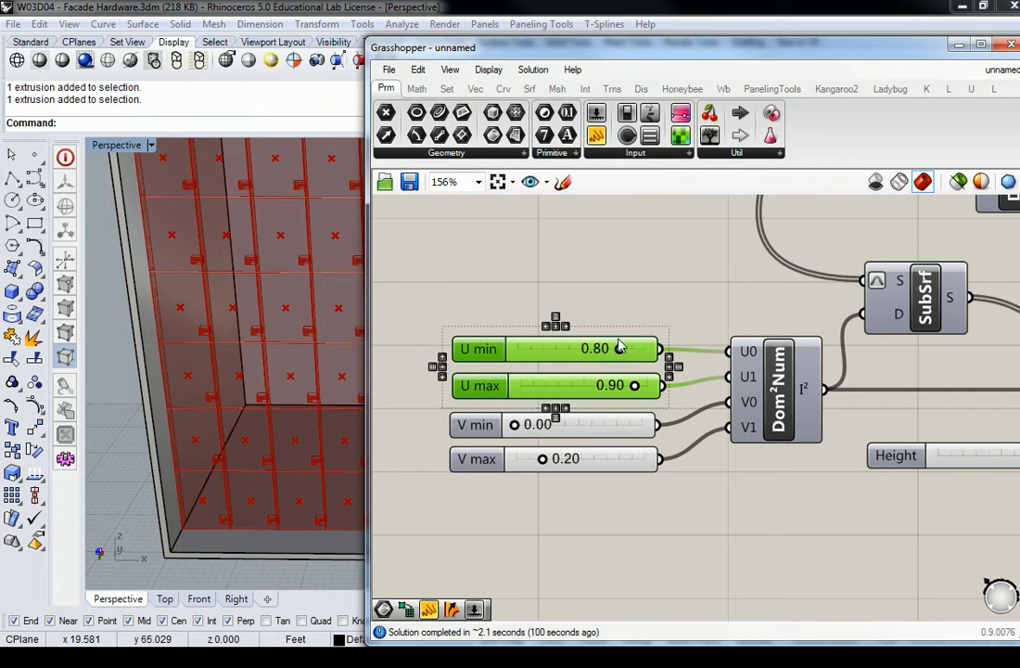
pyautogui.scroll(6, 219, 284)
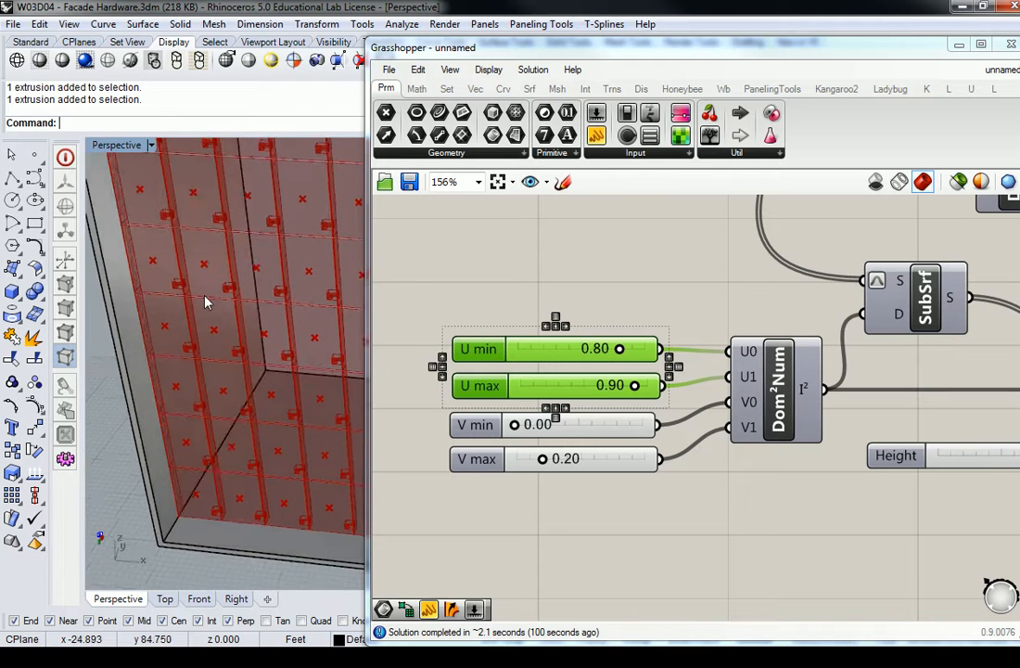
pyautogui.scroll(-4, 251, 356)
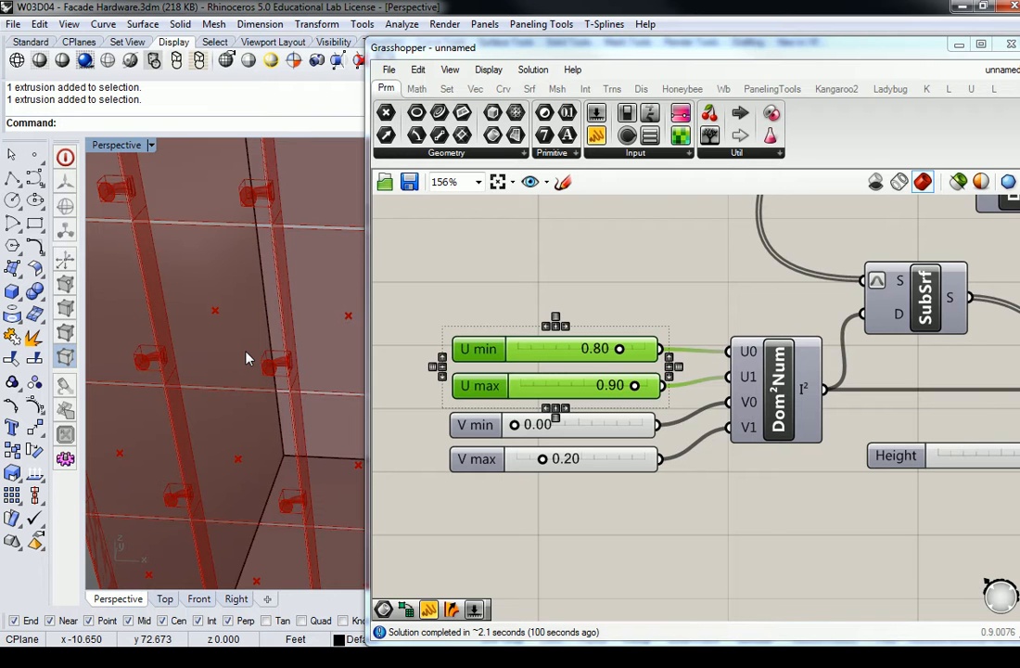
pyautogui.scroll(-8, 246, 357)
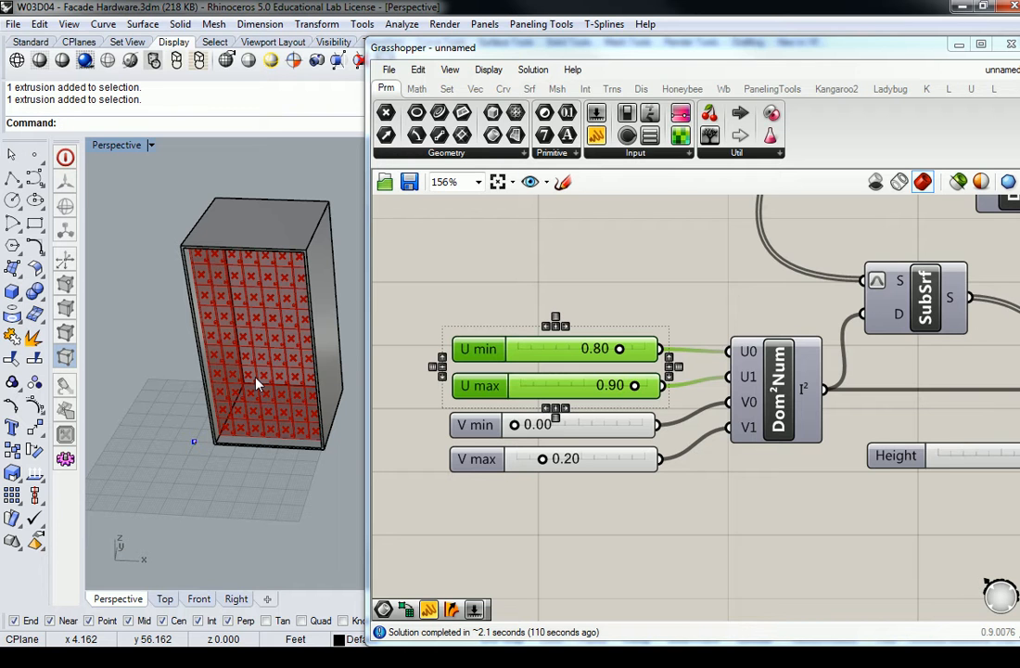
pyautogui.scroll(6, 269, 390)
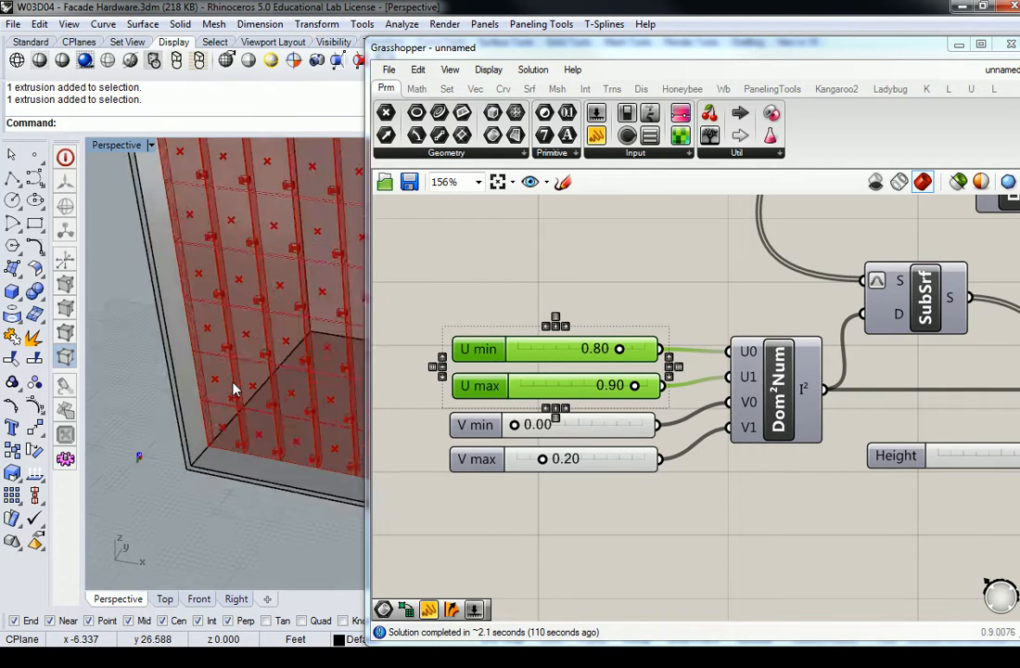
pyautogui.keyDown('shift'); pyautogui.moveTo(226, 408); pyautogui.dragTo(255, 365, button='right'); pyautogui.keyUp('shift')
pyautogui.click(674, 263)
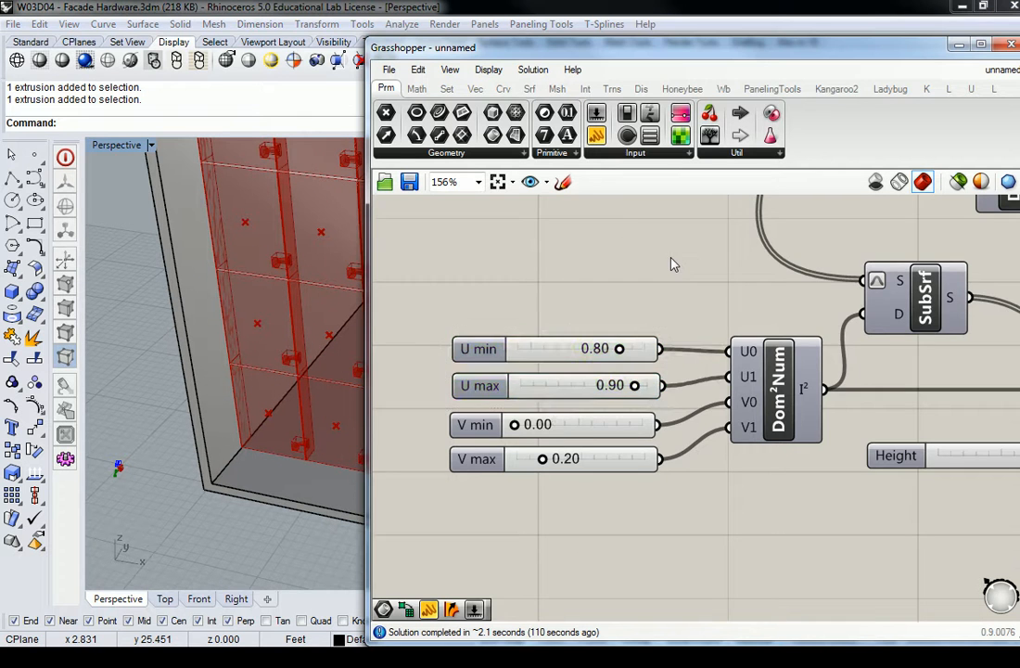
# Highlight the Morph, BBox and SBox components in turn to review the geometry, reference and target box connections
pyautogui.scroll(-5, 674, 264)
pyautogui.scroll(5, 879, 297)
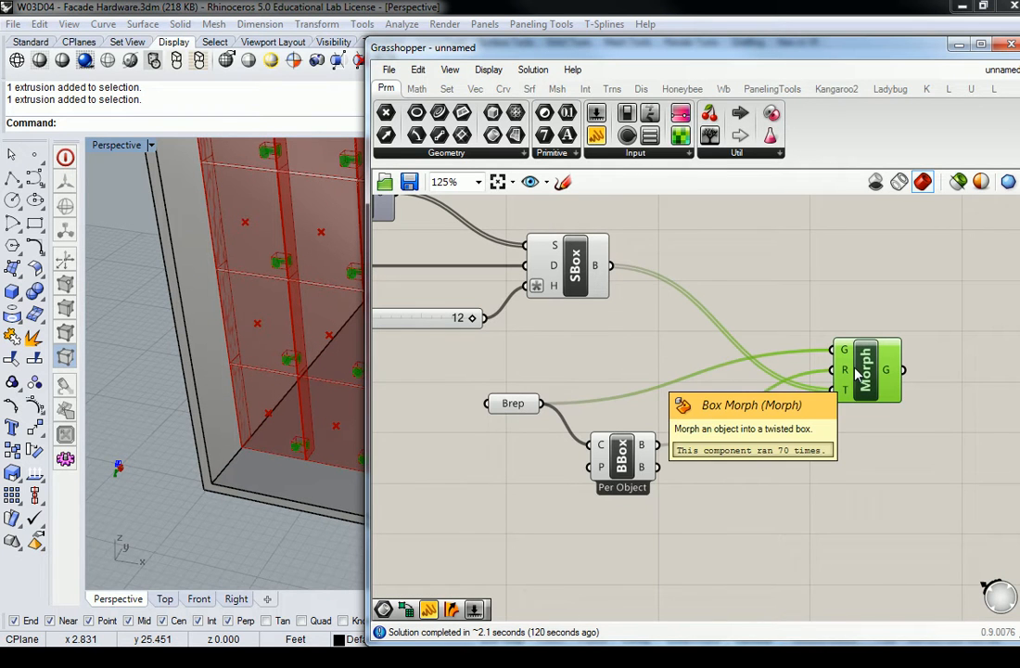
pyautogui.click(620, 454)
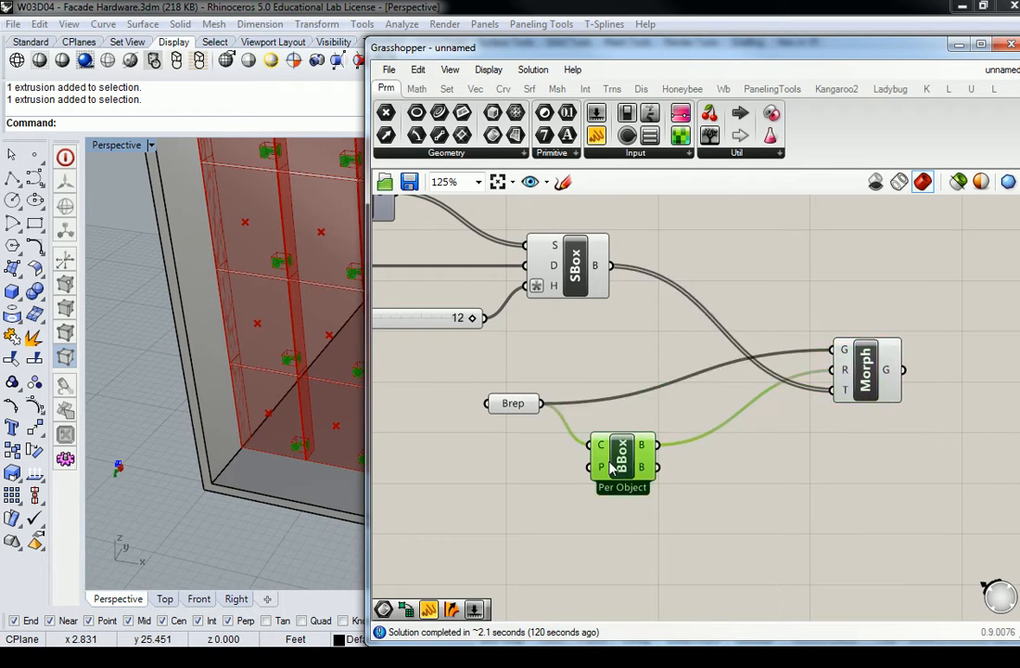
pyautogui.click(585, 285)
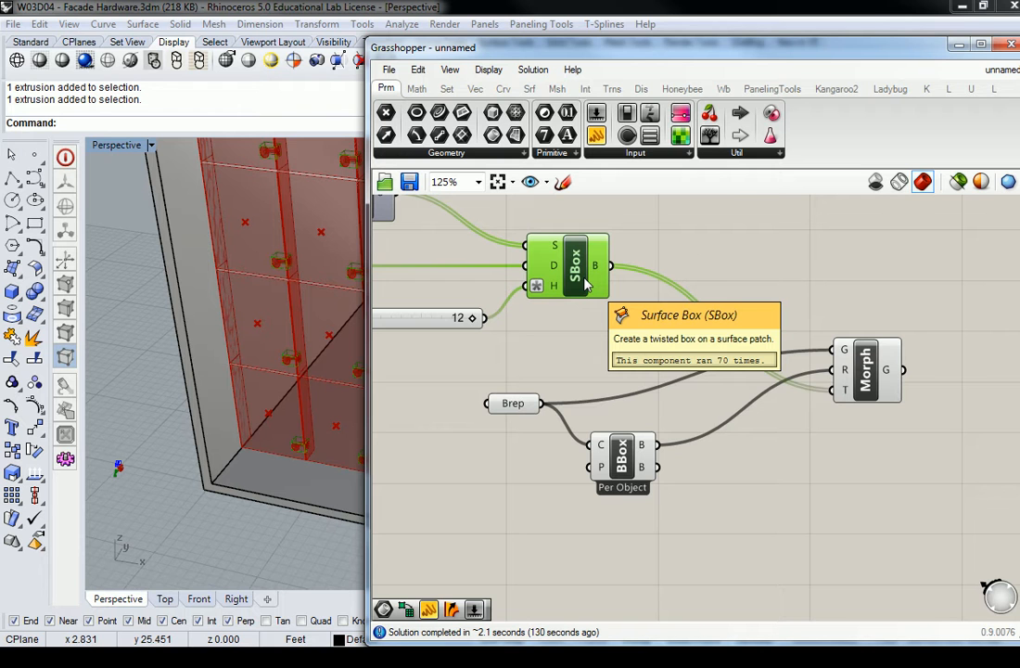
pyautogui.scroll(4, 601, 547)
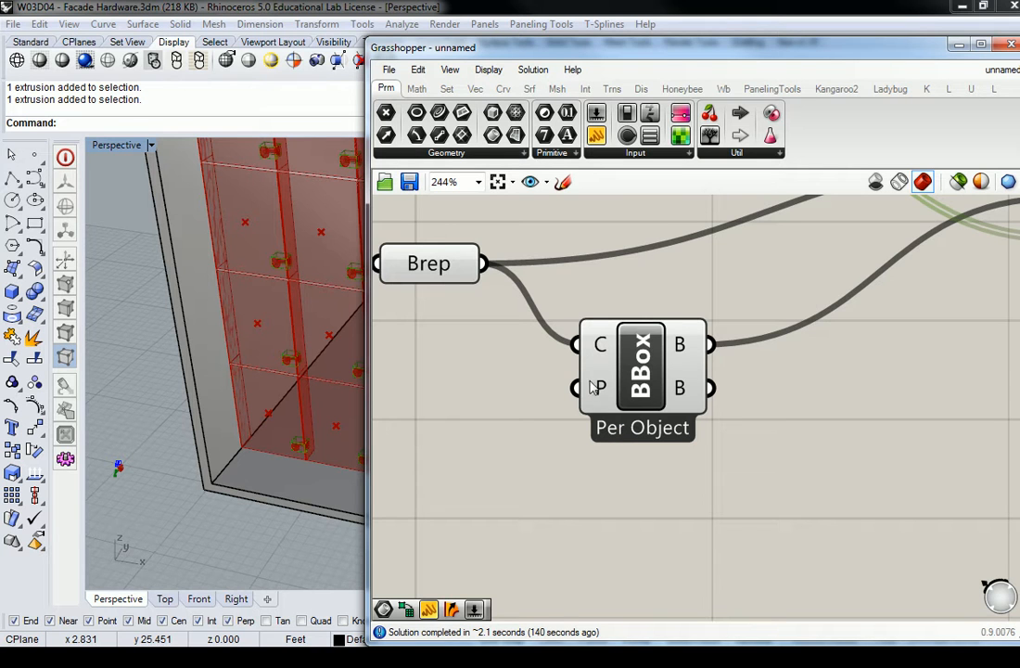
# Examine the BBox component's unconnected Plane input and the orientation of one morphed bracket inside its surface box
pyautogui.click(145, 339)
pyautogui.click(656, 323)
pyautogui.scroll(-2, 665, 309)
pyautogui.click(702, 295)
pyautogui.moveTo(656, 334); pyautogui.dragTo(705, 331, button='right')
pyautogui.scroll(2, 668, 341)
pyautogui.scroll(8, 278, 278)
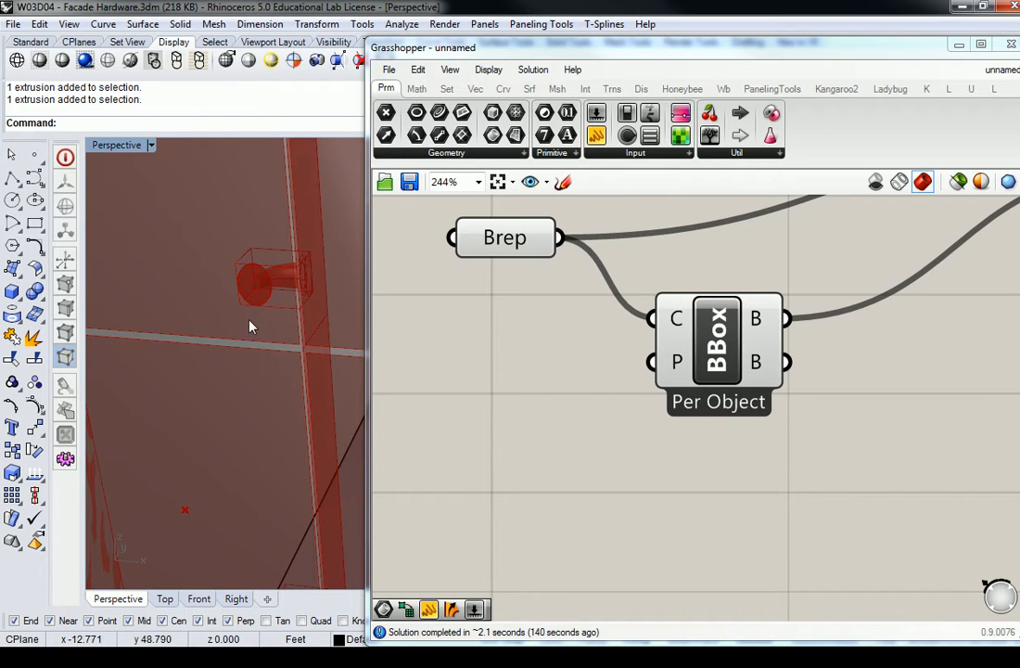
pyautogui.click(637, 399)
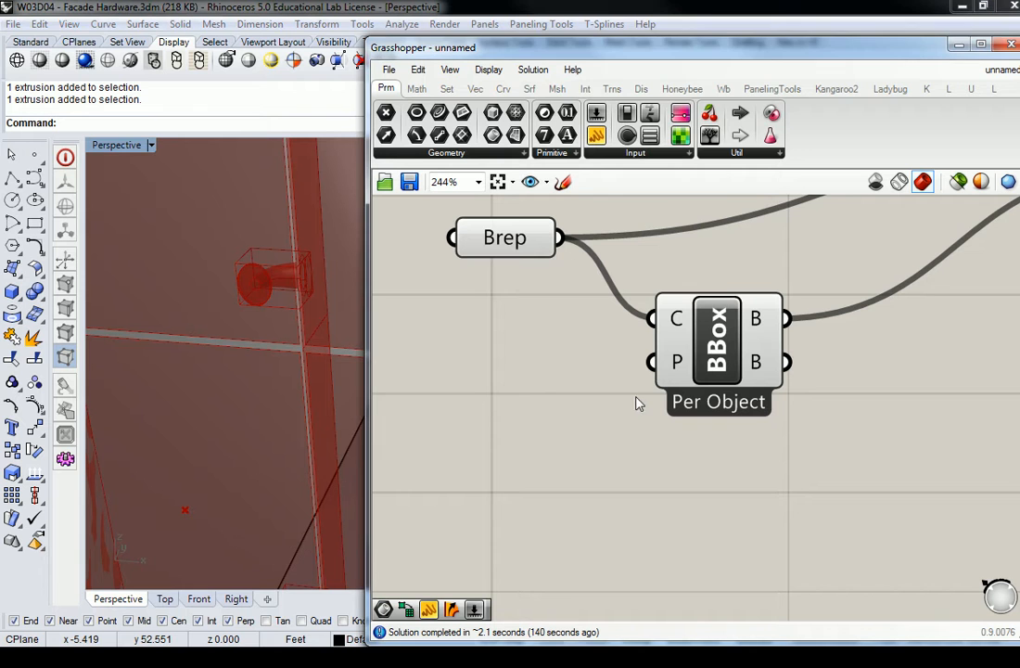
# Add an XZ Plane component, connect it to BBox's Plane input and inspect the bracket's orientation
pyautogui.click(474, 89)
pyautogui.click(535, 154)
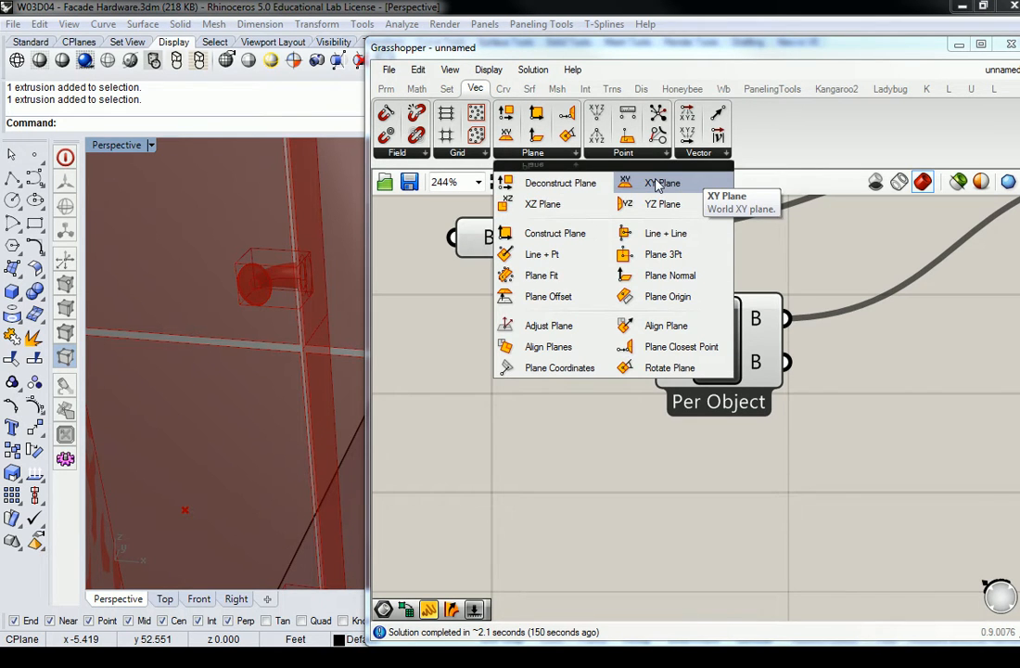
pyautogui.click(506, 206)
pyautogui.click(486, 384)
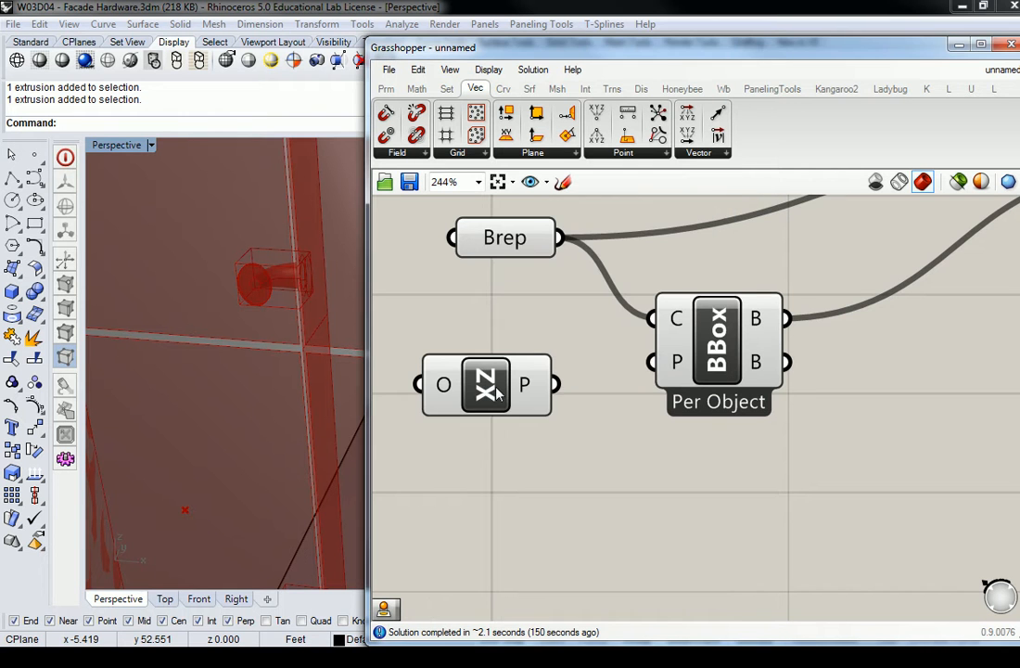
pyautogui.moveTo(561, 390); pyautogui.dragTo(652, 363)
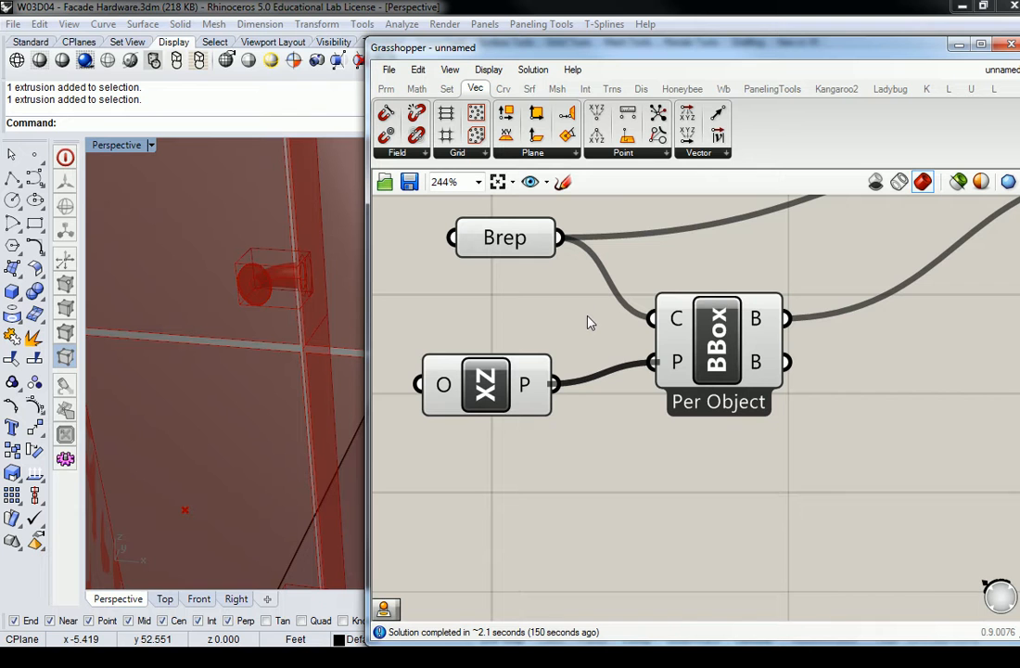
pyautogui.scroll(3, 274, 295)
pyautogui.moveTo(276, 317); pyautogui.dragTo(303, 304, button='right')
# Add a YZ Plane component, connect it to BBox's Plane input in place of the XZ plane and inspect the bracket
pyautogui.click(525, 153)
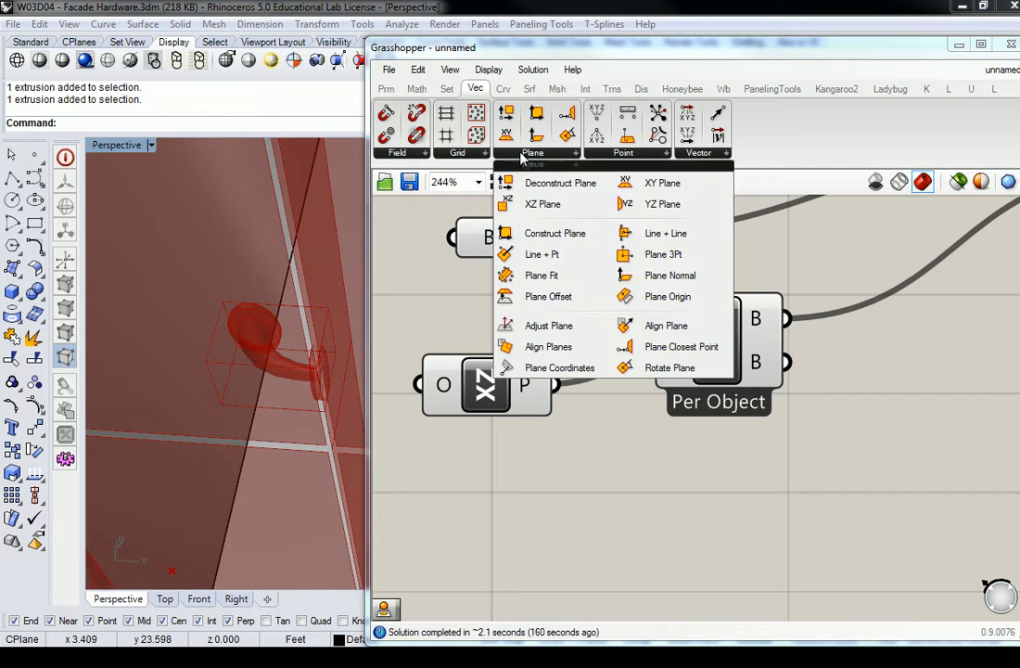
pyautogui.moveTo(660, 205); pyautogui.dragTo(501, 480)
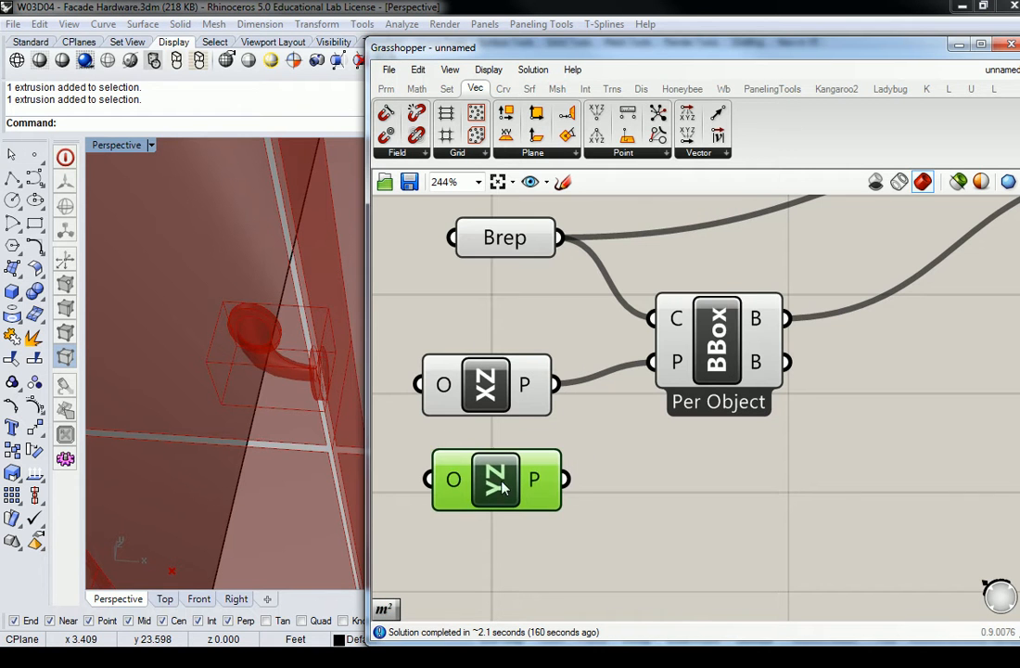
pyautogui.moveTo(566, 479); pyautogui.dragTo(621, 372)
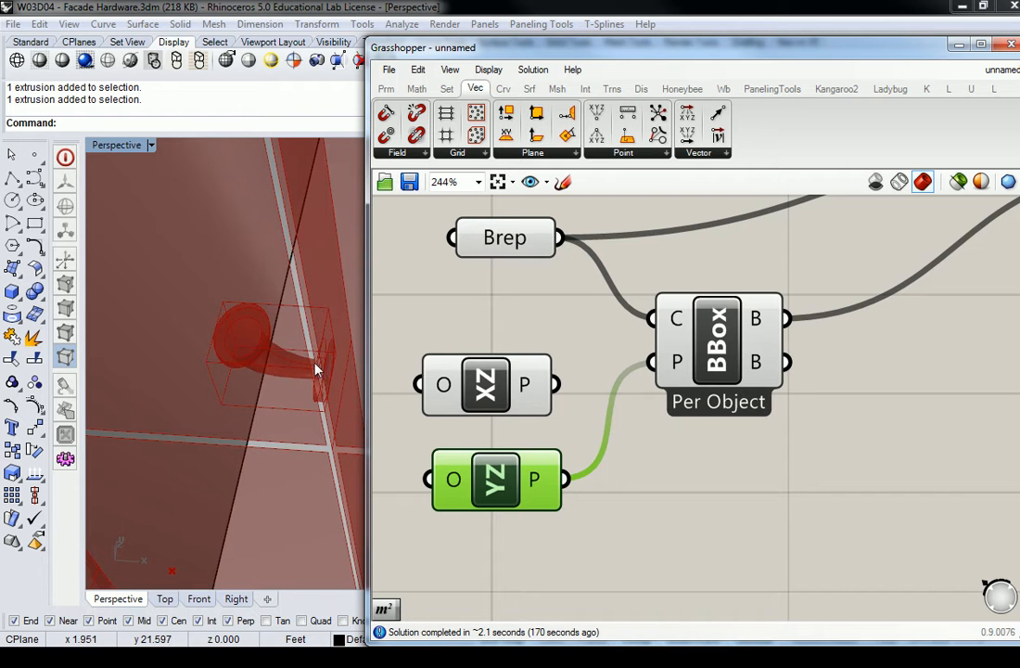
pyautogui.moveTo(274, 388); pyautogui.dragTo(260, 271, button='right')
pyautogui.scroll(4, 259, 272)
pyautogui.scroll(-2, 260, 273)
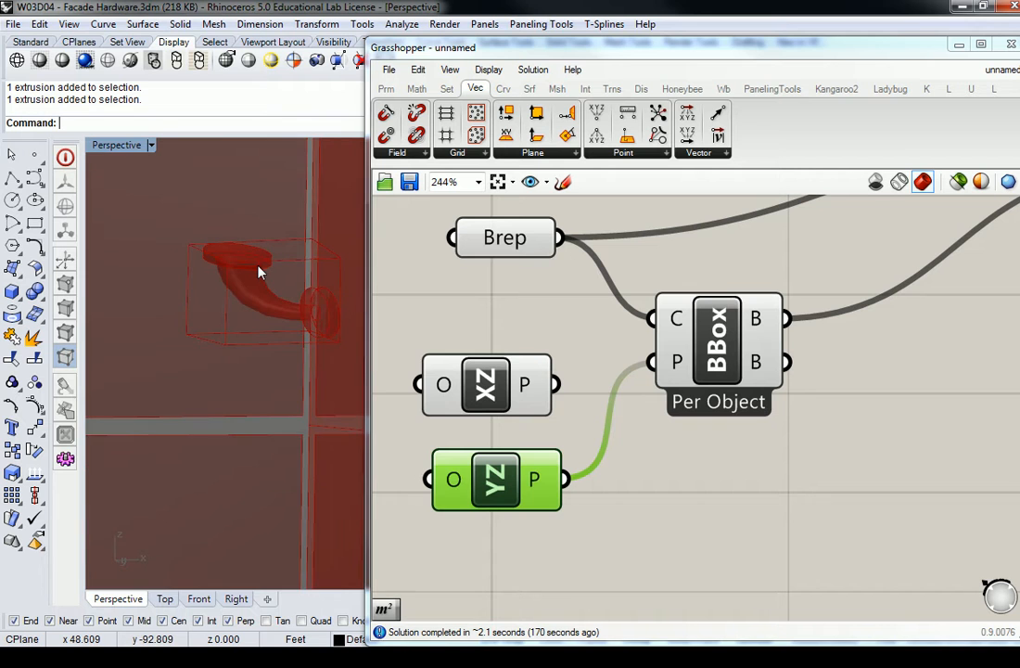
# Delete the XZ and YZ Plane components
pyautogui.click(567, 335)
pyautogui.moveTo(557, 364); pyautogui.dragTo(506, 501)
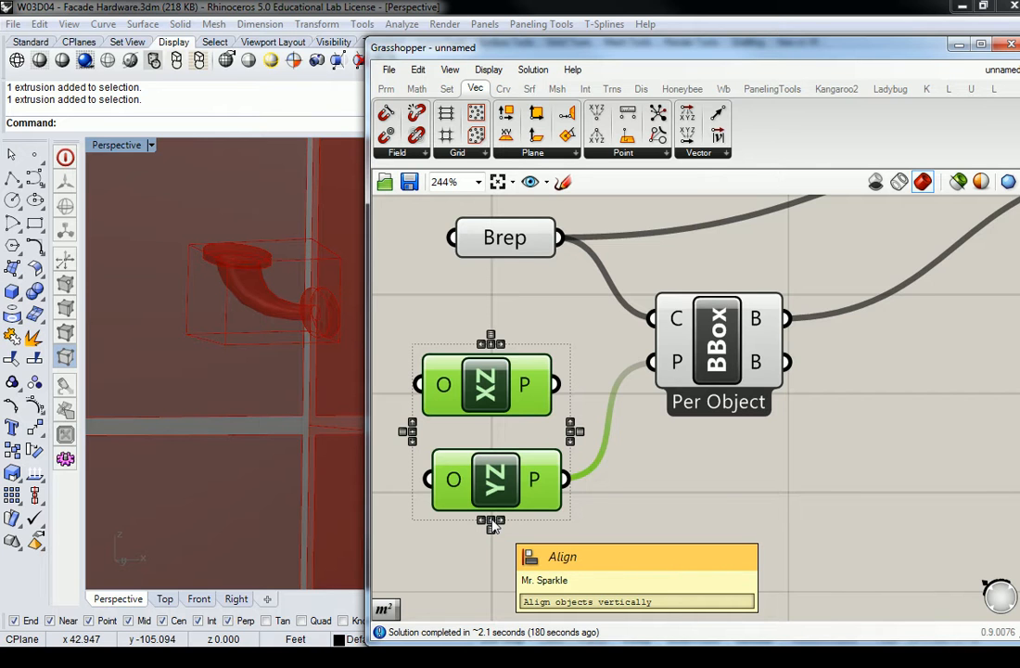
pyautogui.press('Delete')
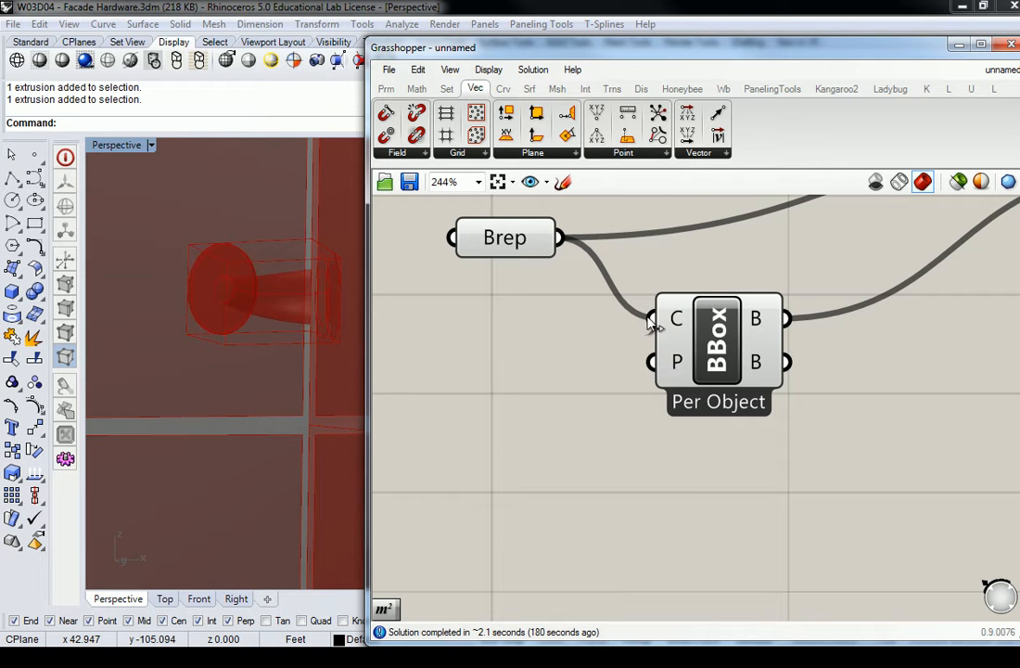
# Inspect the bracket orientation on the facade panels again with no plane connected to BBox
pyautogui.moveTo(349, 278); pyautogui.dragTo(298, 362, button='right')
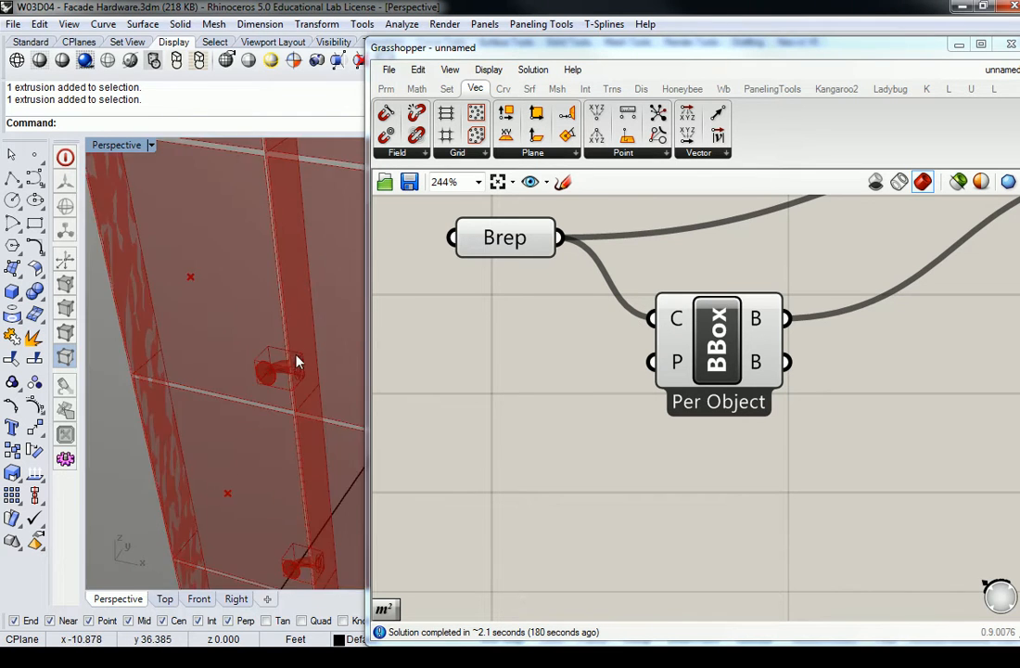
pyautogui.scroll(8, 287, 369)
pyautogui.scroll(-6, 286, 370)
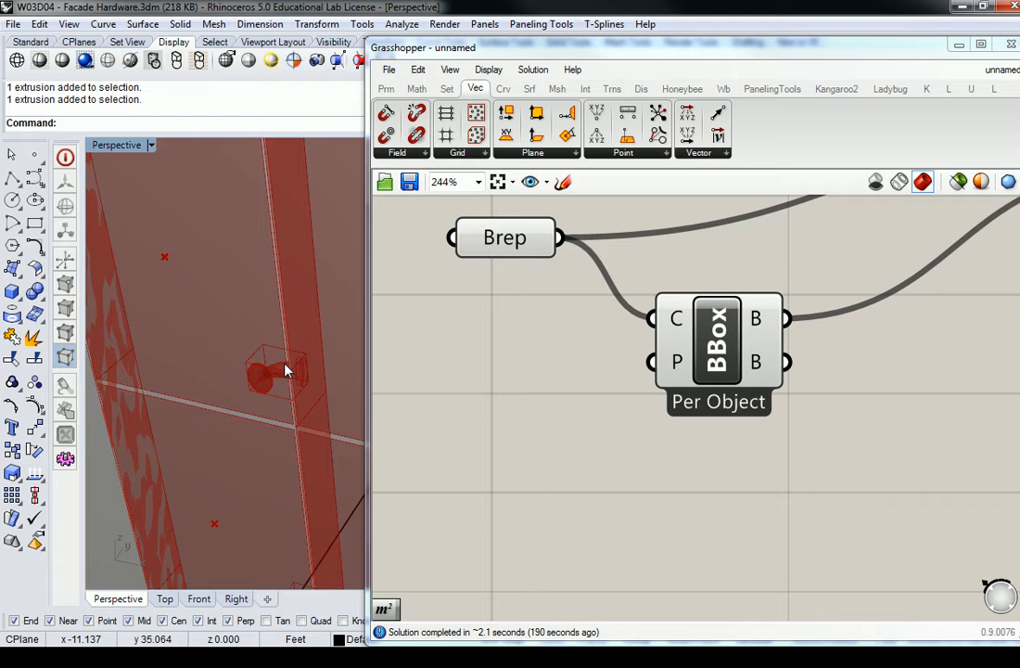
pyautogui.scroll(-10, 278, 369)
pyautogui.keyDown('shift'); pyautogui.moveTo(205, 427); pyautogui.dragTo(246, 428, button='right'); pyautogui.keyUp('shift')
pyautogui.scroll(6, 247, 427)
pyautogui.scroll(10, 325, 291)
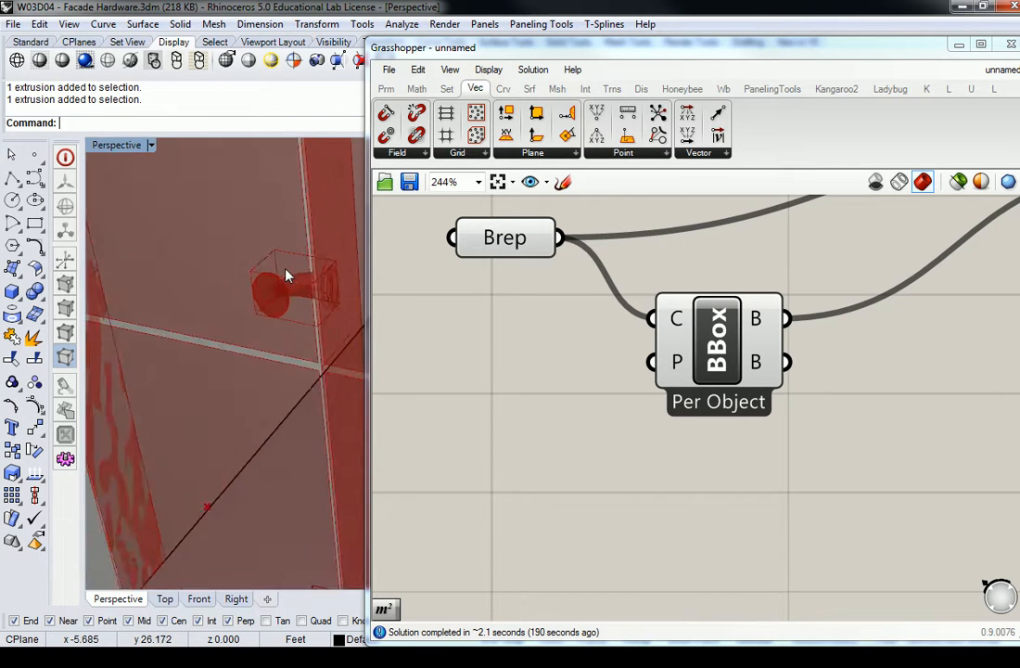
# Rotate the source bracket under the bounding box 90 degrees about the gumball's red axis
pyautogui.scroll(-10, 287, 298)
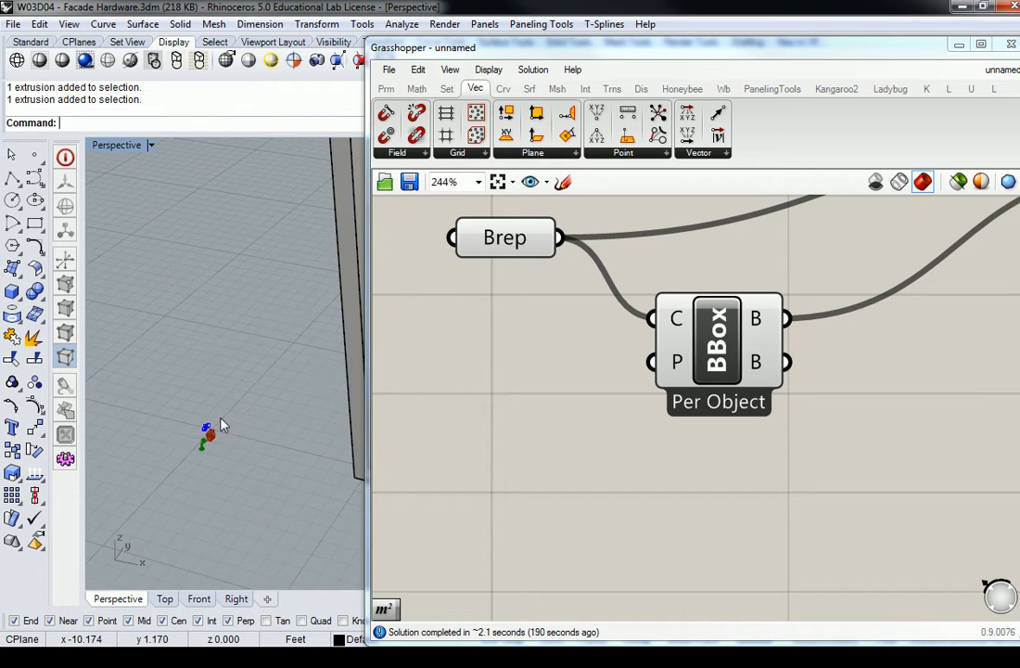
pyautogui.scroll(3, 239, 464)
pyautogui.click(213, 422)
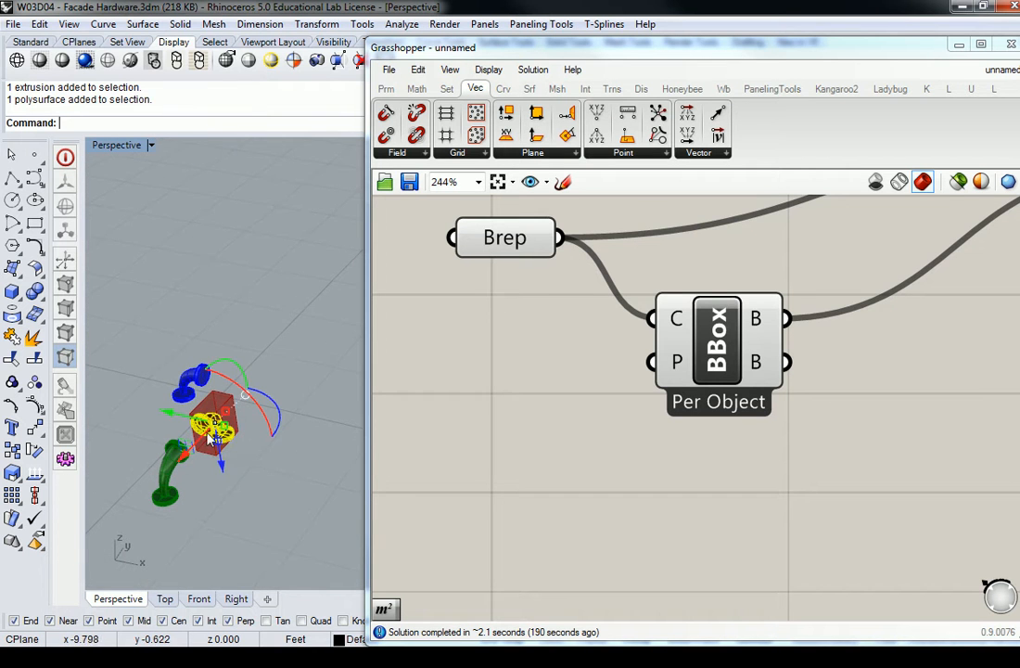
pyautogui.click(257, 407)
pyautogui.write('90')
pyautogui.press('Return')
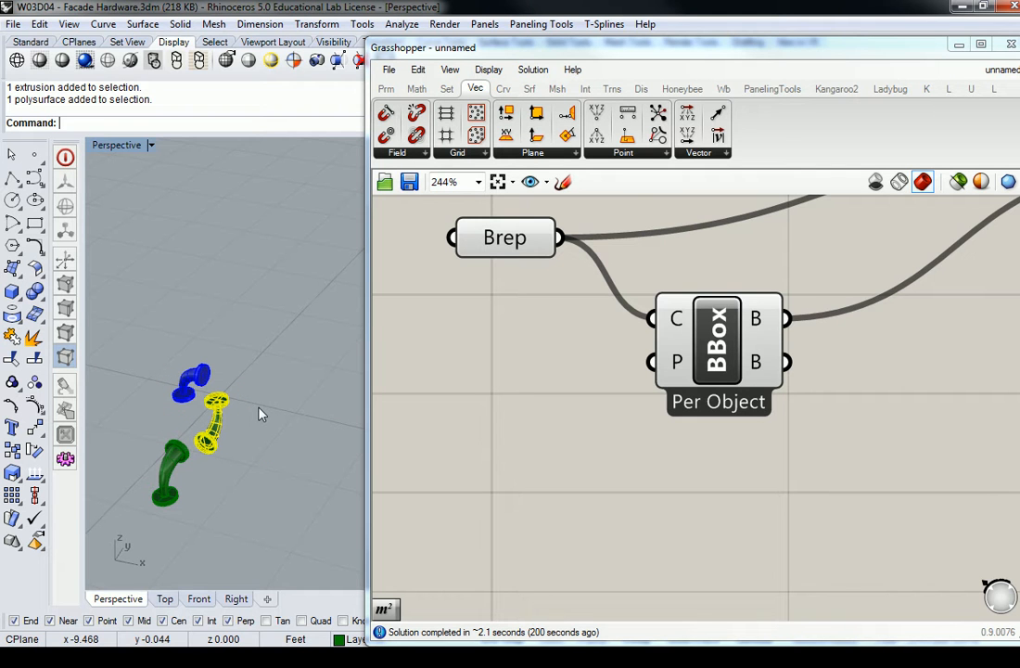
pyautogui.click(259, 428)
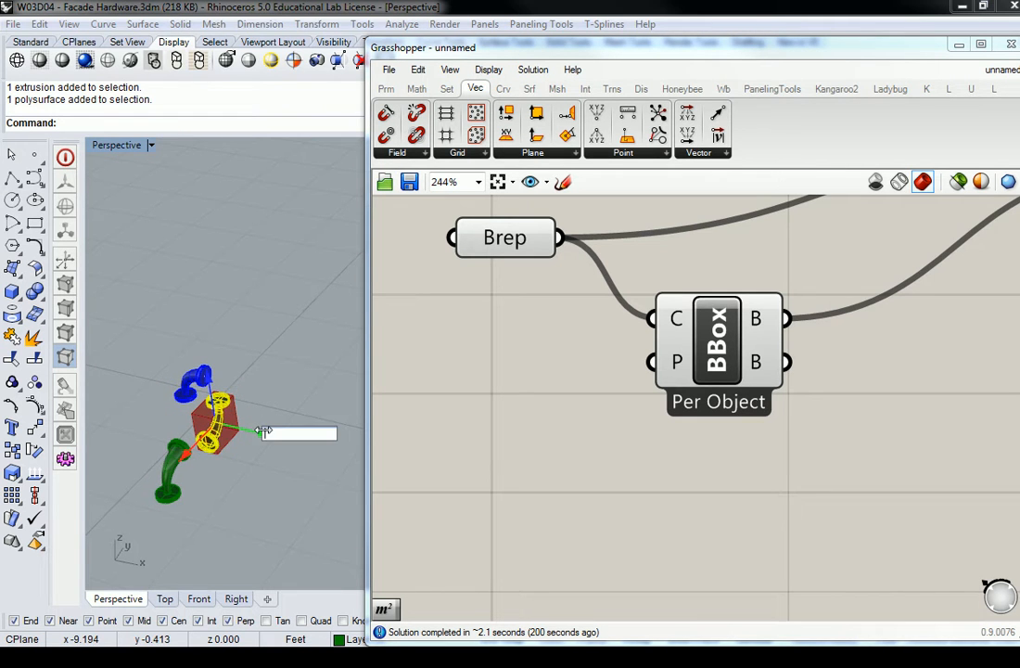
pyautogui.click(291, 358)
# Examine how the rotated bracket sits inside the boxes on the facade panels
pyautogui.scroll(-11, 292, 359)
pyautogui.keyDown('shift'); pyautogui.moveTo(335, 302); pyautogui.dragTo(180, 357, button='right'); pyautogui.keyUp('shift')
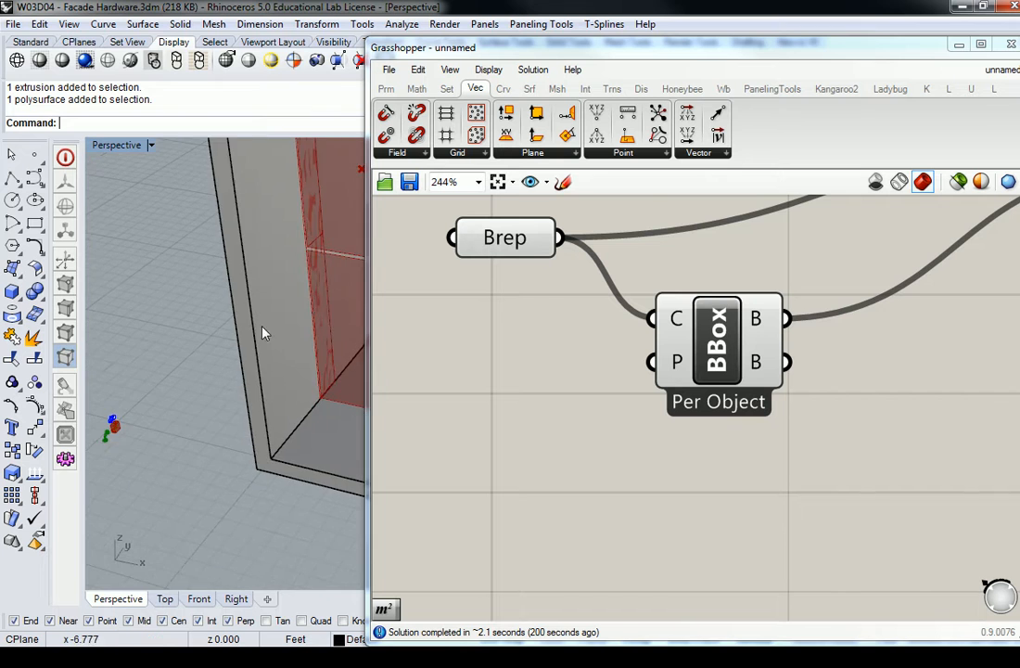
pyautogui.keyDown('shift'); pyautogui.moveTo(291, 313); pyautogui.dragTo(132, 401, button='right'); pyautogui.keyUp('shift')
pyautogui.scroll(9, 255, 342)
pyautogui.moveTo(255, 342); pyautogui.dragTo(320, 351, button='right')
pyautogui.keyDown('shift'); pyautogui.moveTo(154, 371); pyautogui.dragTo(248, 364, button='right'); pyautogui.keyUp('shift')
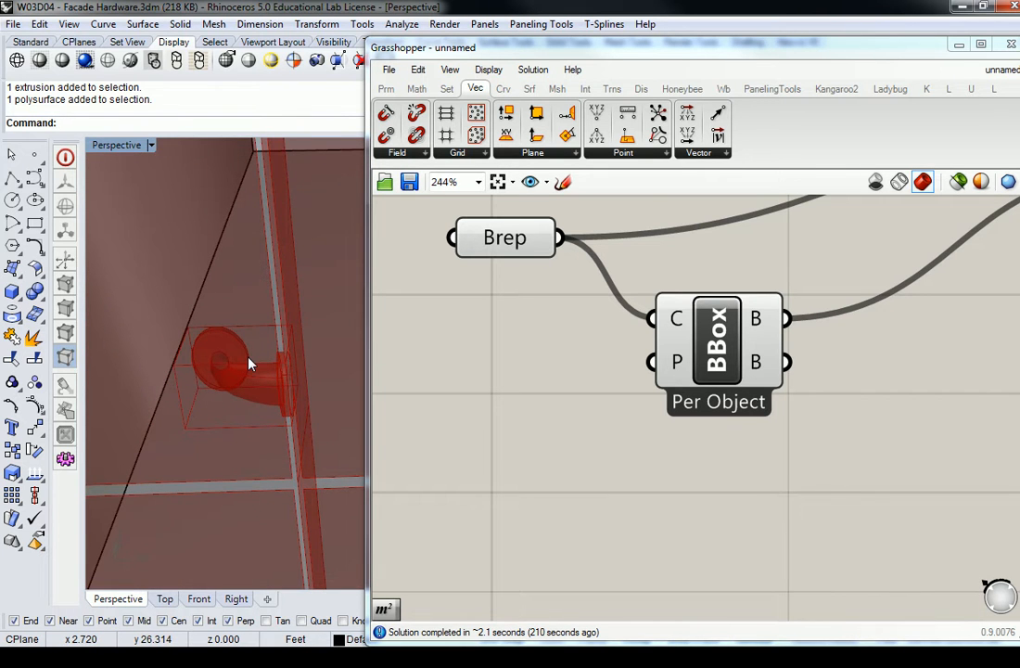
pyautogui.moveTo(249, 364); pyautogui.dragTo(248, 382, button='right')
pyautogui.scroll(-10, 249, 382)
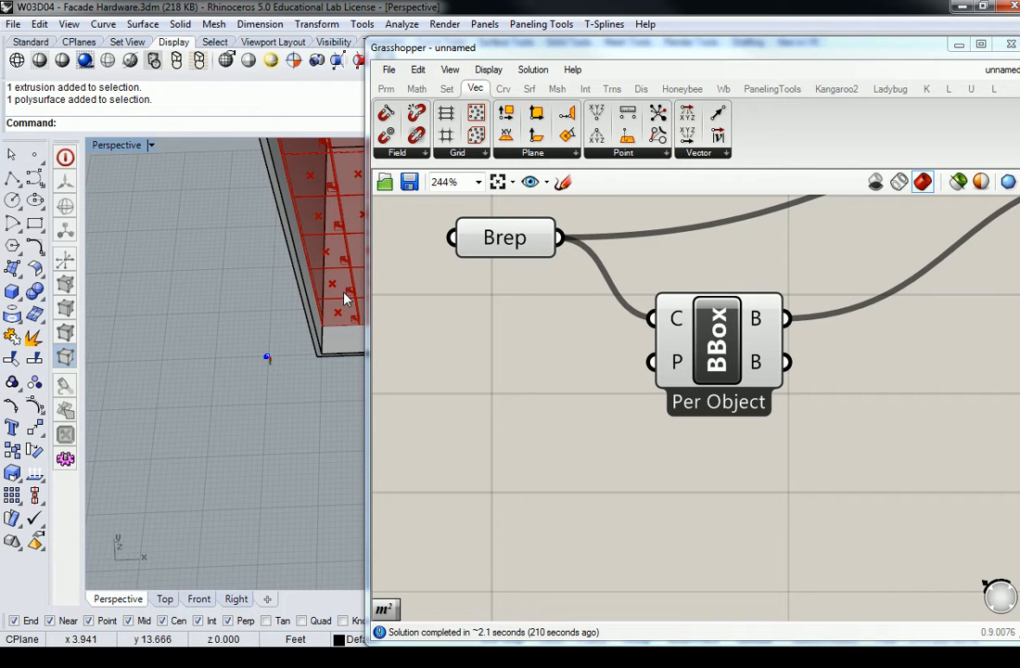
pyautogui.scroll(10, 344, 297)
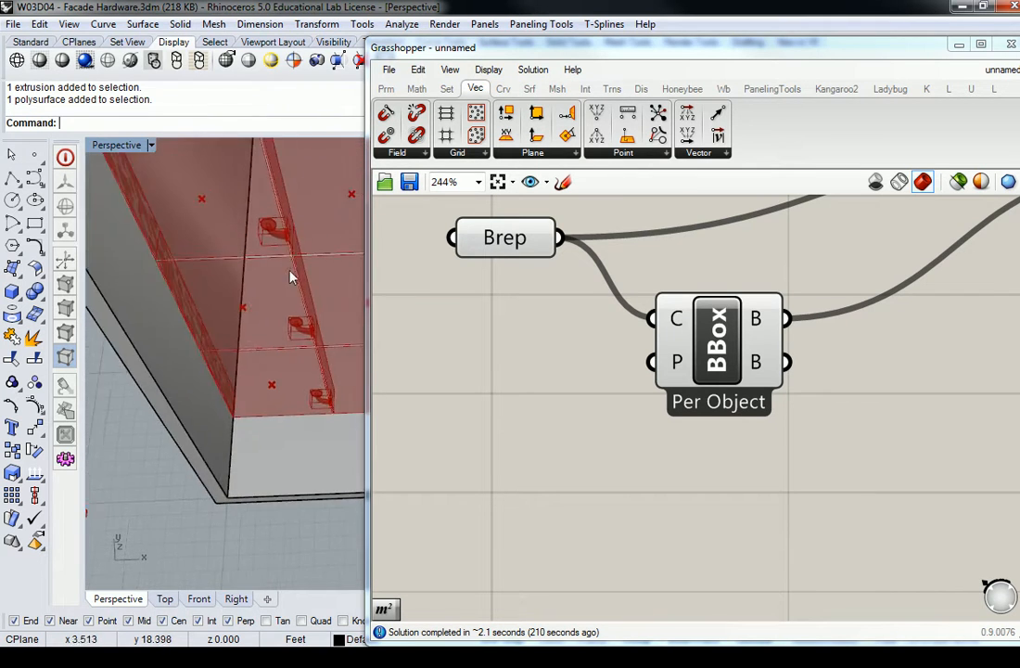
pyautogui.moveTo(282, 240); pyautogui.dragTo(281, 274, button='right')
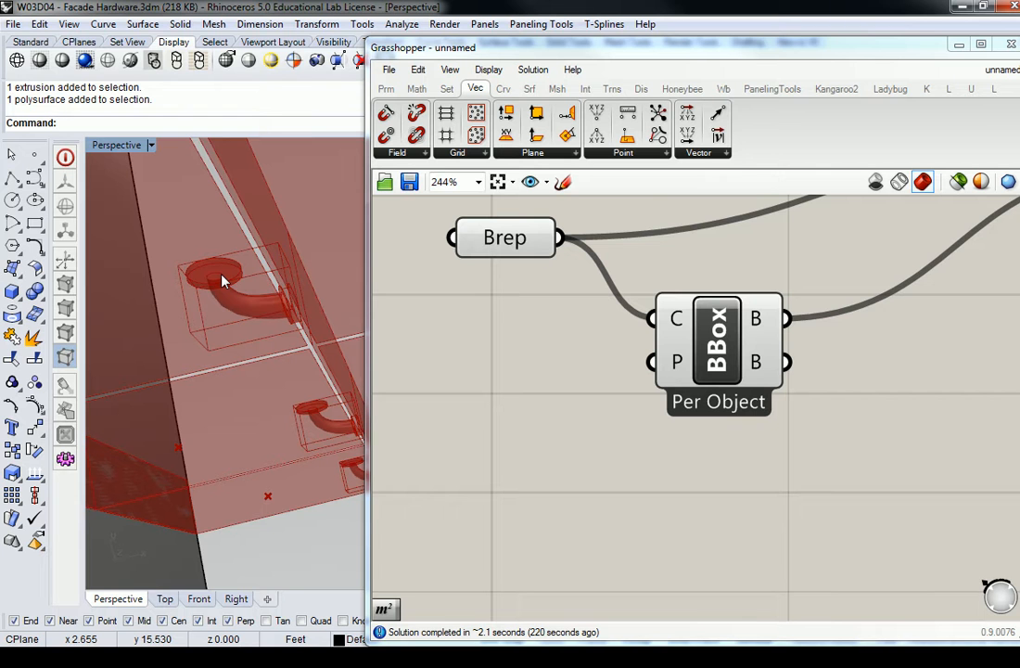
# Rotate the source bracket 180 degrees about the gumball's red axis and inspect its orientation on the facade panels
pyautogui.scroll(-5, 223, 281)
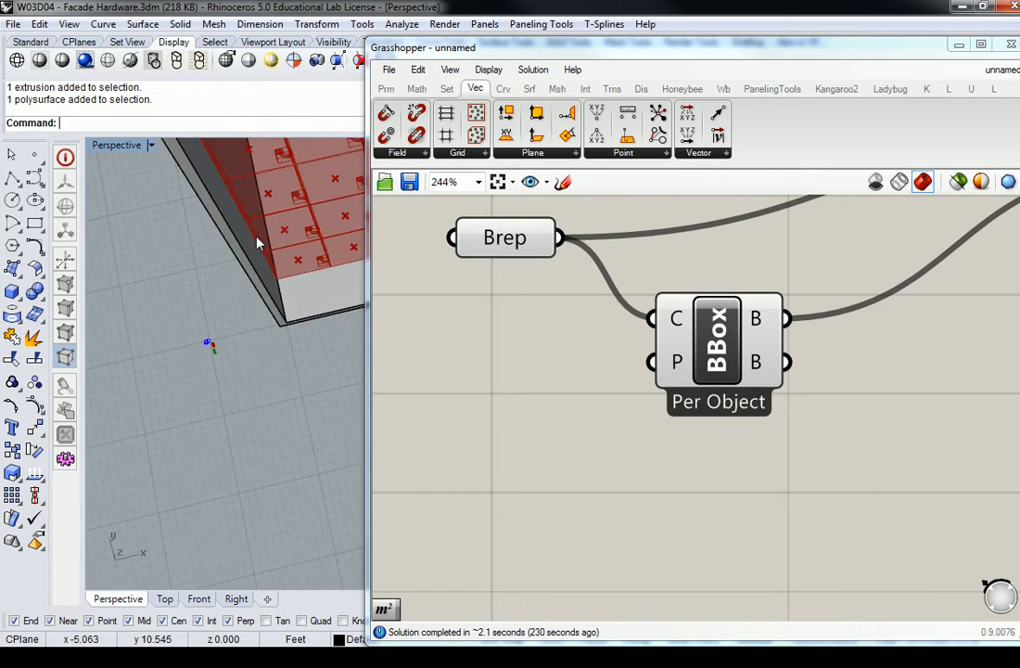
pyautogui.scroll(5, 200, 348)
pyautogui.moveTo(279, 391); pyautogui.dragTo(317, 301, button='right')
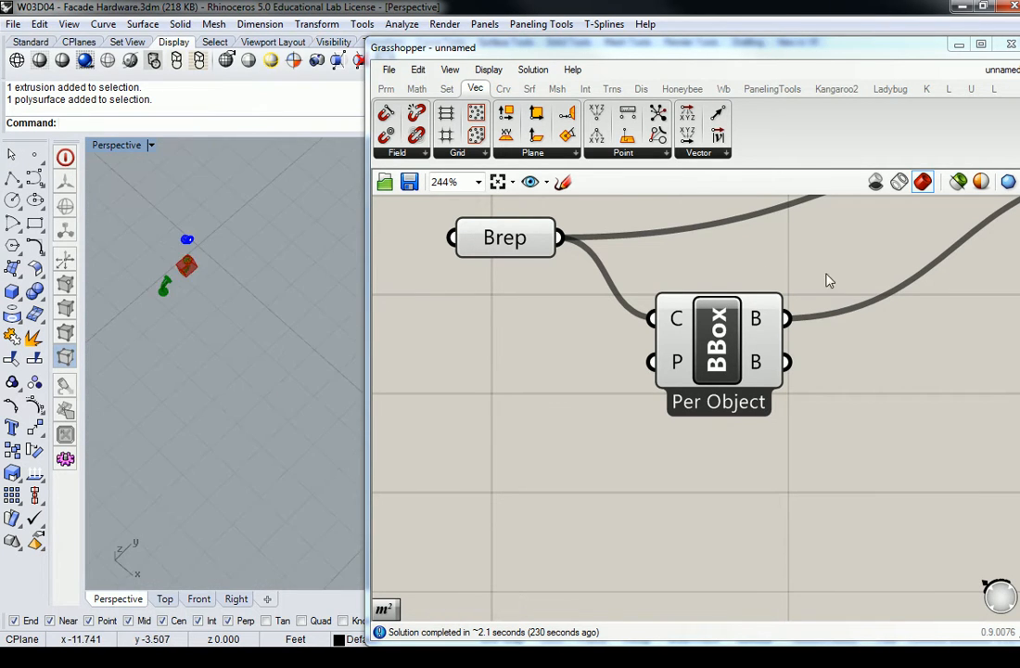
pyautogui.scroll(5, 223, 287)
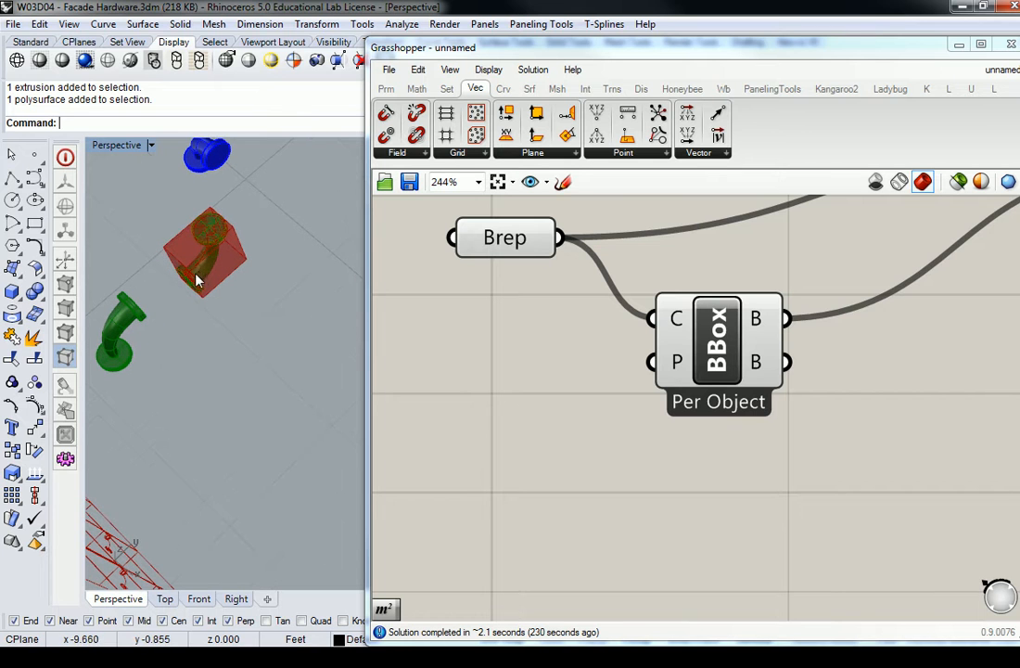
pyautogui.click(202, 274)
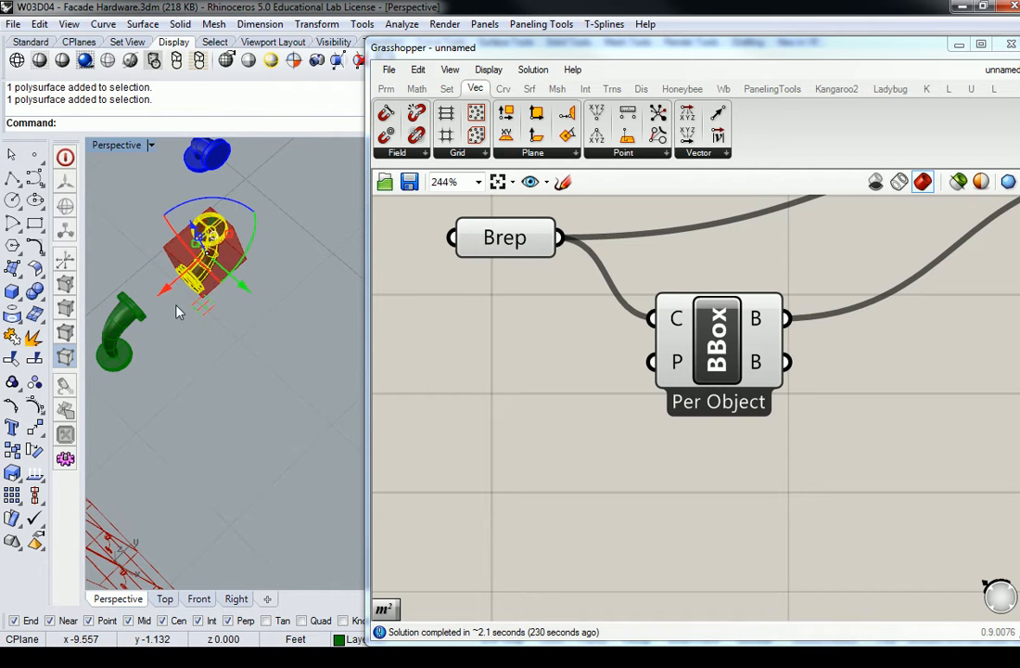
pyautogui.moveTo(183, 302); pyautogui.dragTo(203, 244, button='right')
pyautogui.scroll(-2, 223, 291)
pyautogui.keyDown('shift'); pyautogui.moveTo(224, 291); pyautogui.dragTo(248, 261, button='right'); pyautogui.keyUp('shift')
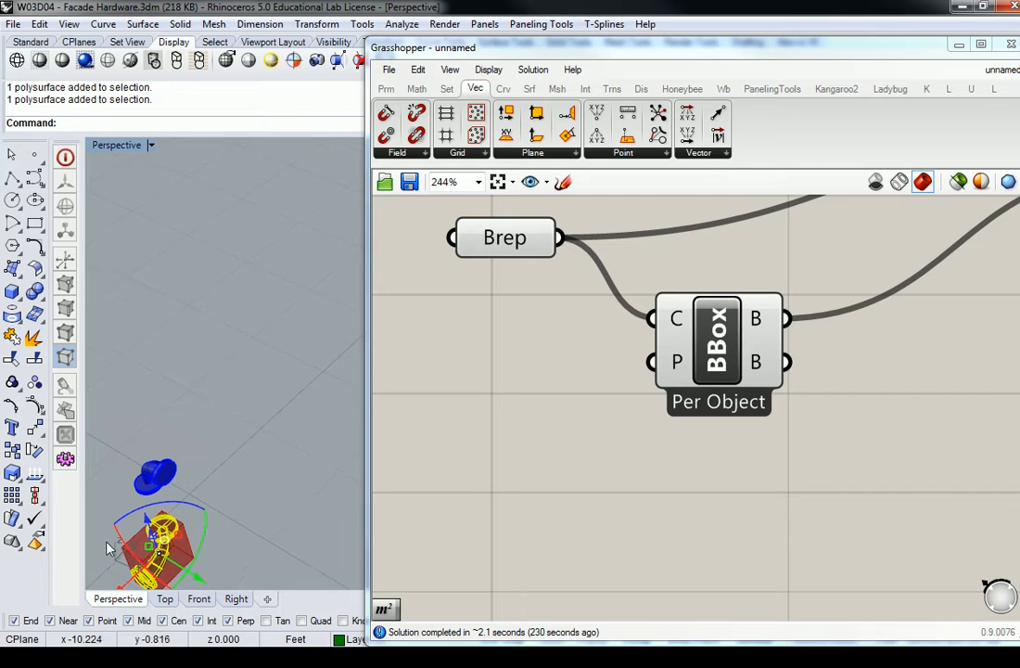
pyautogui.keyDown('shift'); pyautogui.moveTo(103, 535); pyautogui.dragTo(186, 446, button='right'); pyautogui.keyUp('shift')
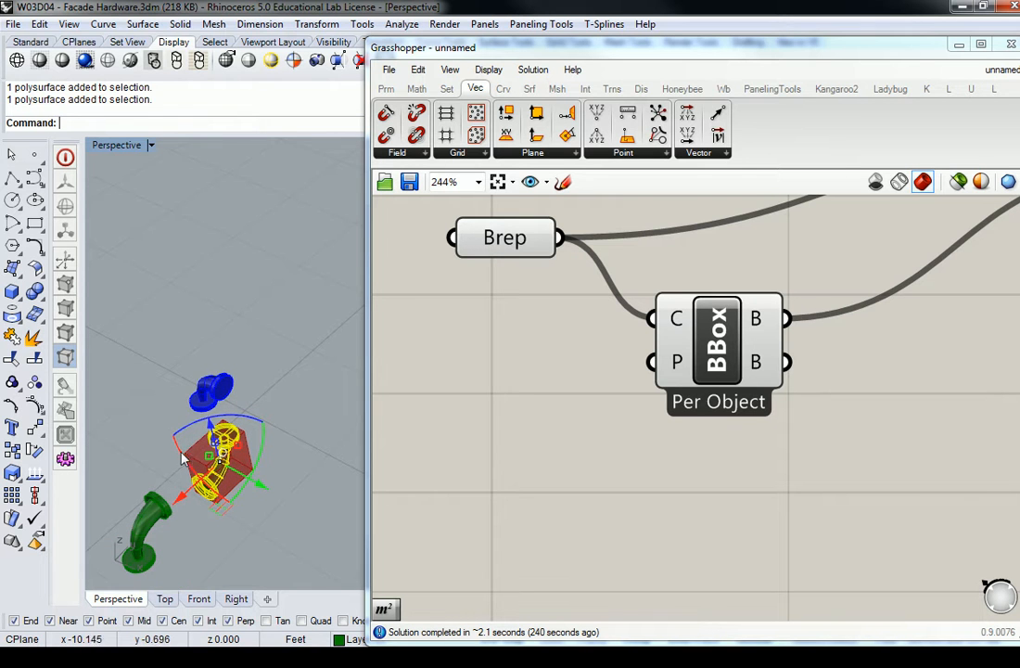
pyautogui.click(185, 445)
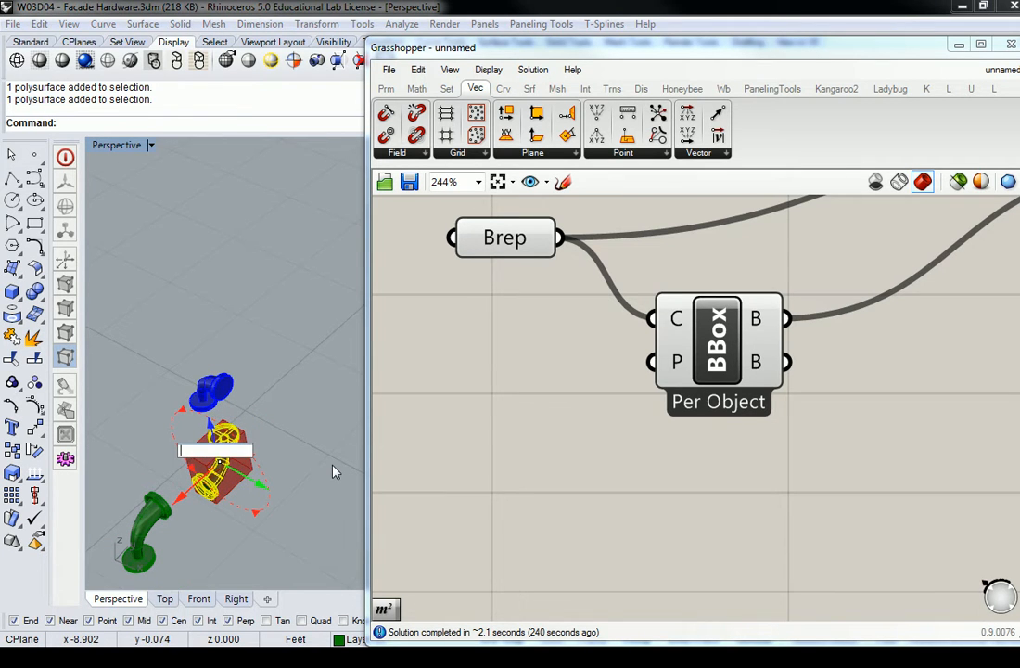
pyautogui.write('180')
pyautogui.press('Return')
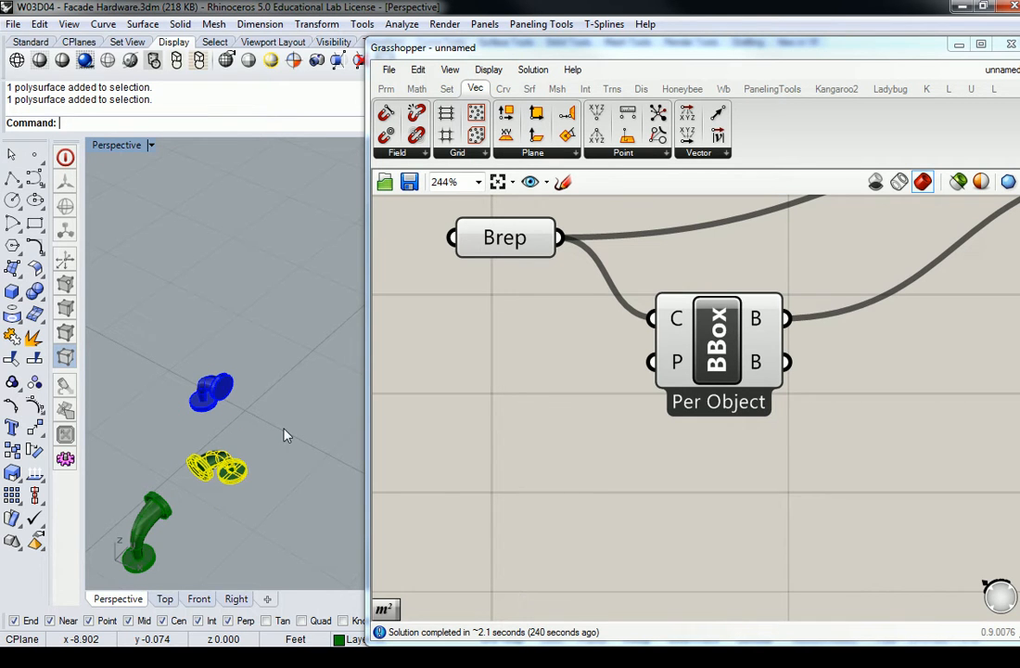
pyautogui.scroll(-6, 284, 435)
pyautogui.scroll(8, 290, 423)
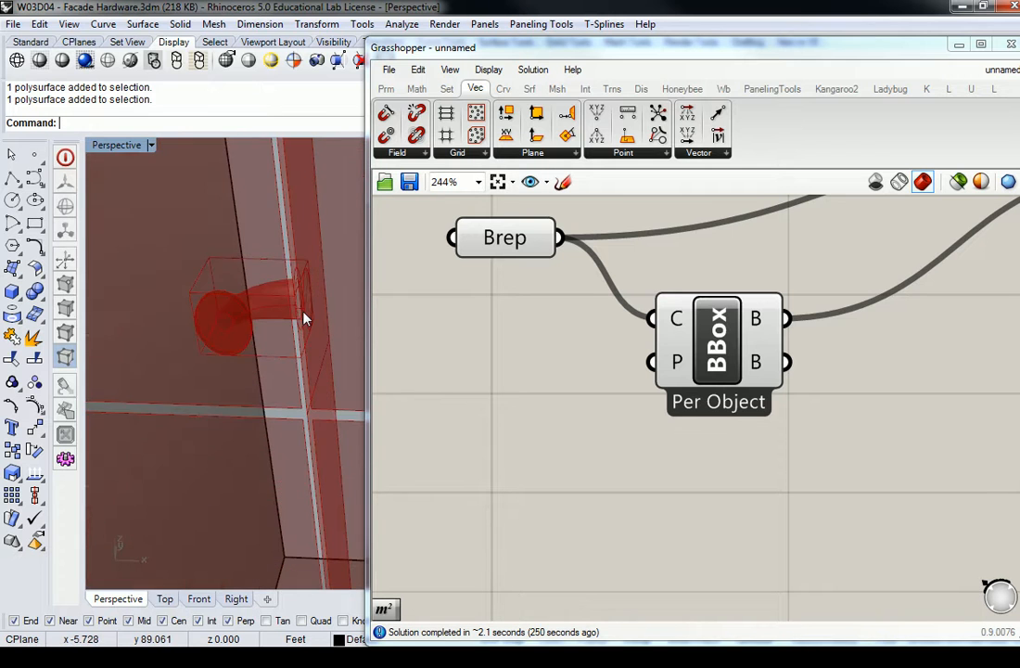
pyautogui.scroll(-5, 301, 319)
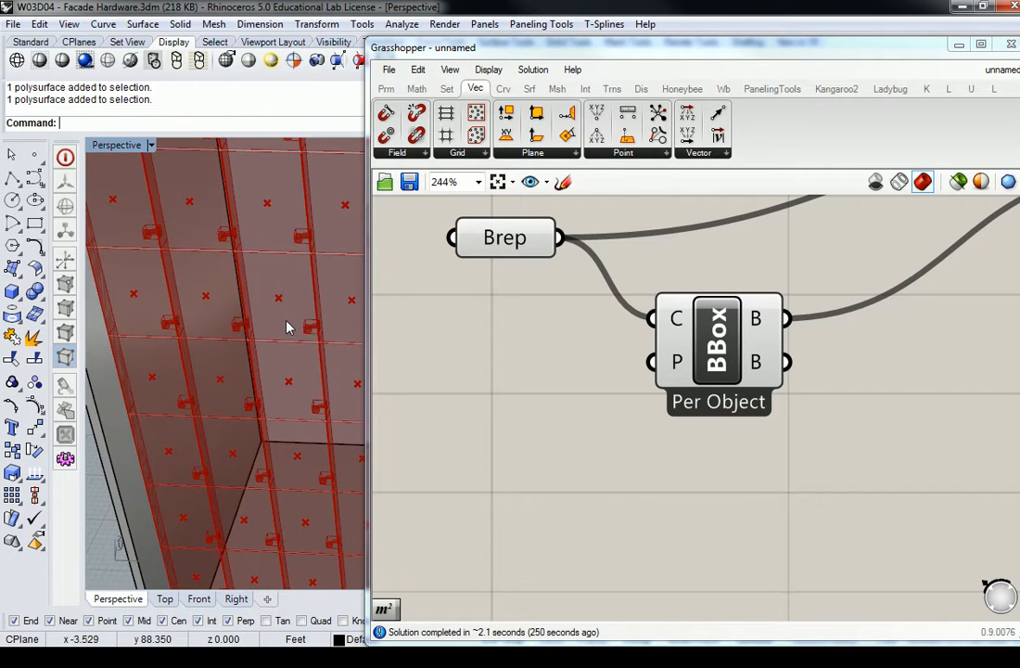